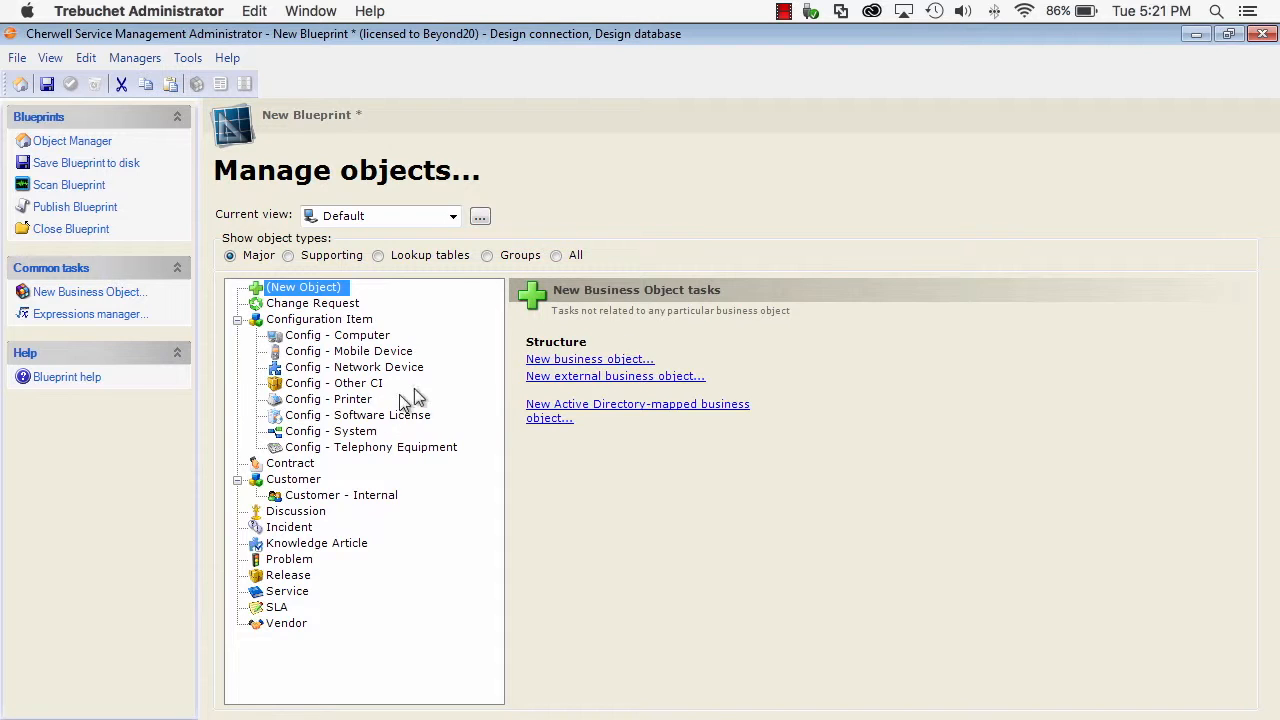
# Open the Incident business object for editing and sort its fields by name
pyautogui.click(306, 529)
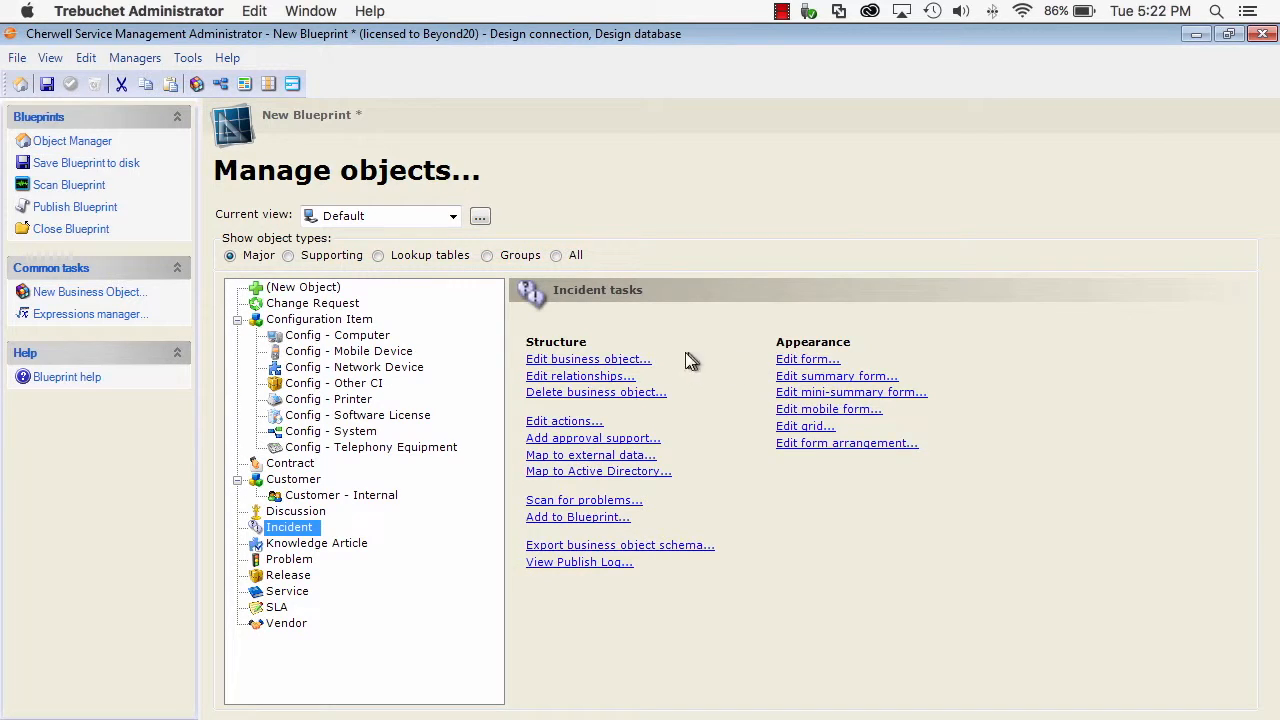
pyautogui.click(617, 360)
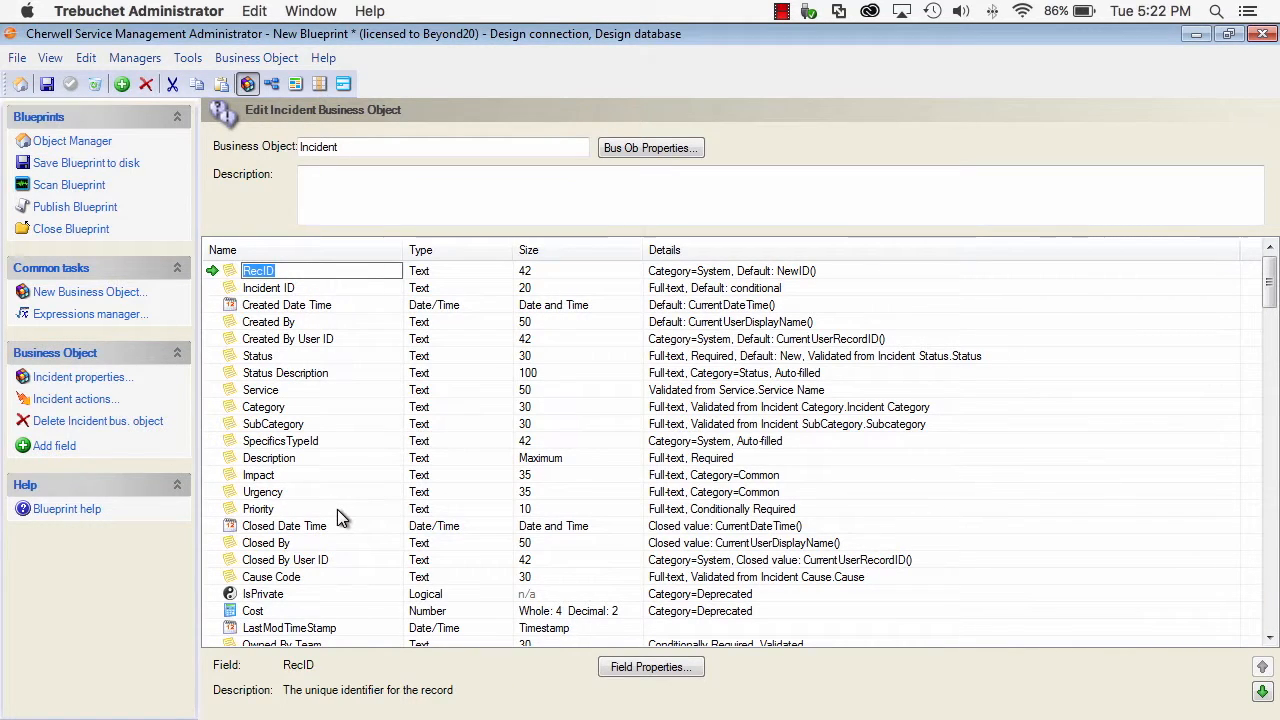
pyautogui.click(268, 250)
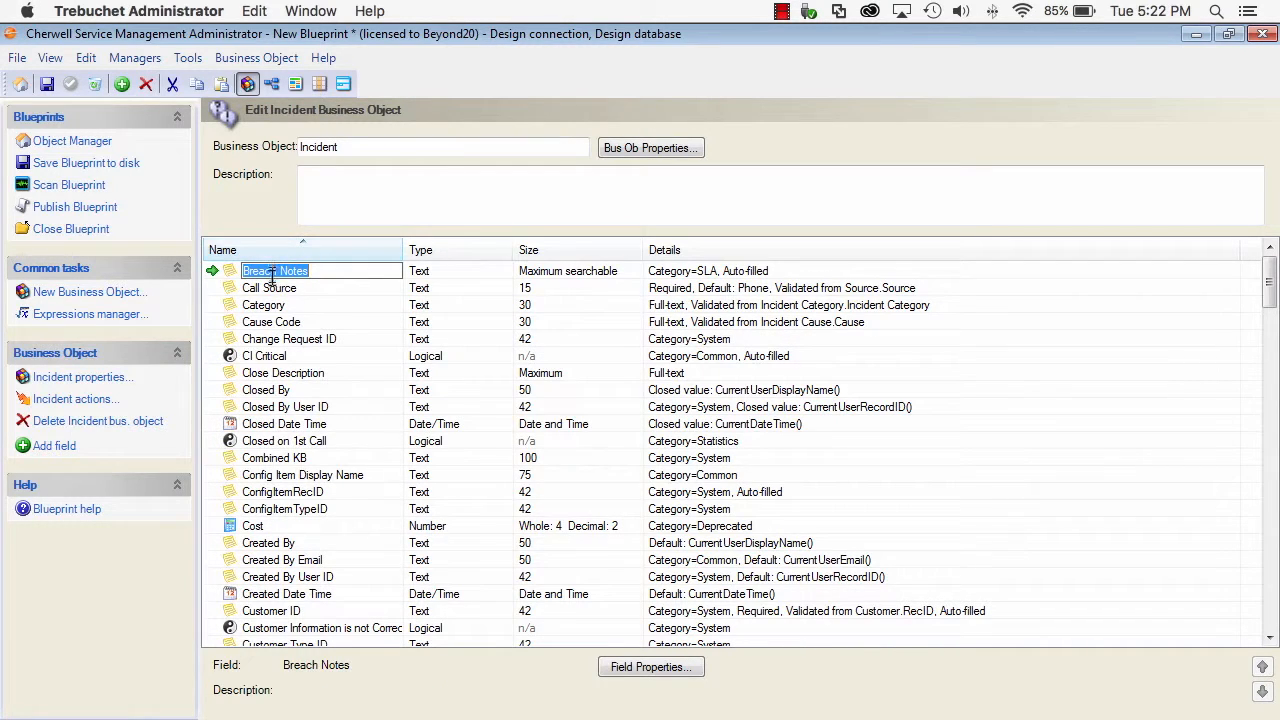
# Examine the Call Source field's validation settings and its Source table entries, then close both without saving changes
pyautogui.click(234, 287)
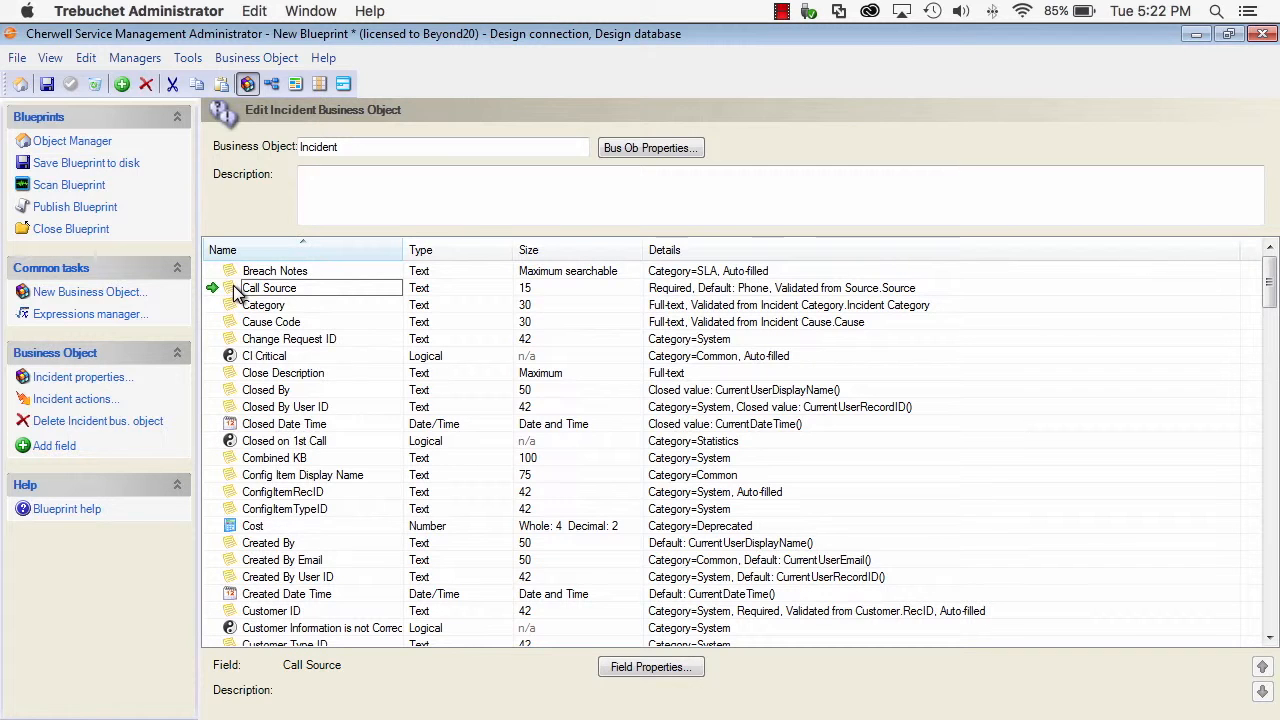
pyautogui.doubleClick(234, 288)
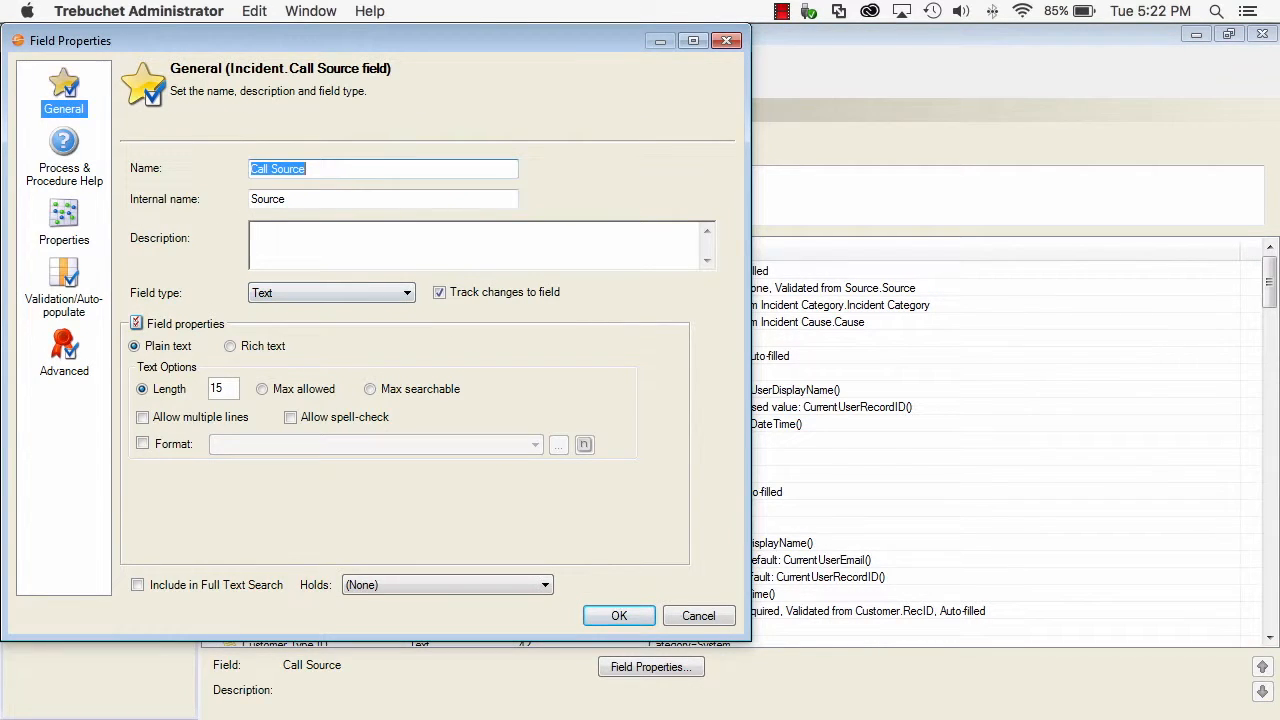
pyautogui.click(80, 312)
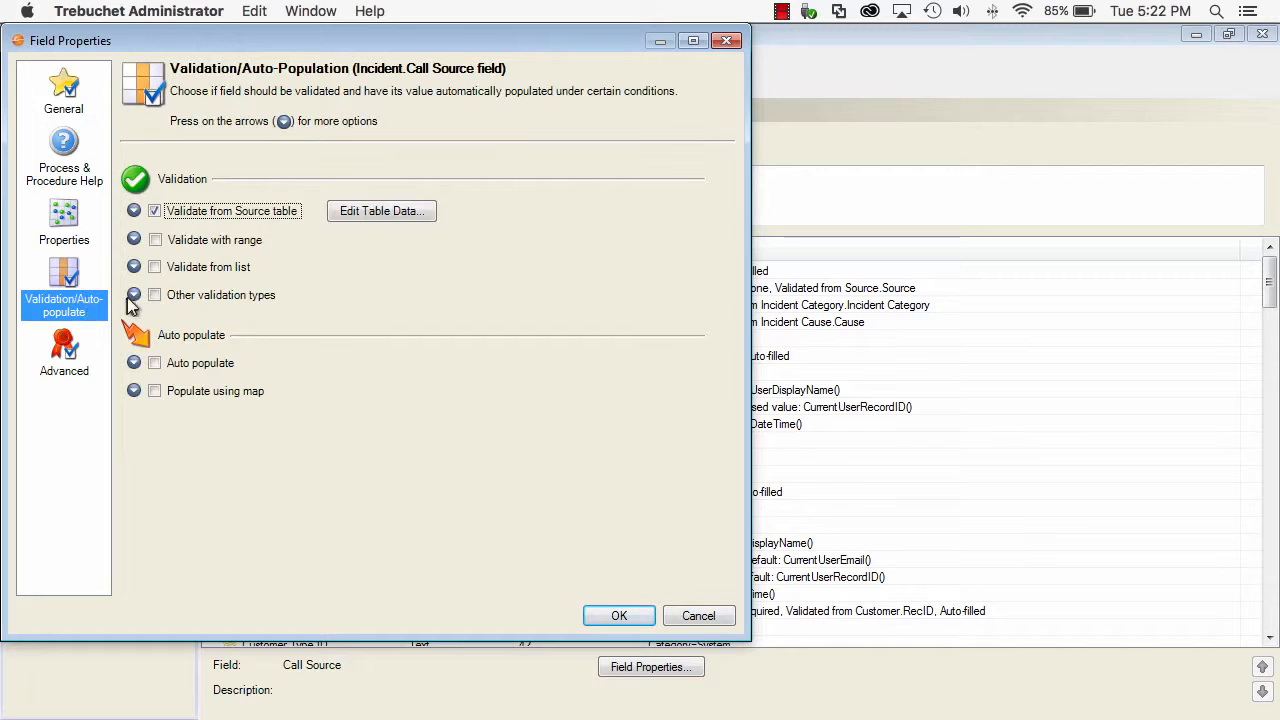
pyautogui.click(341, 214)
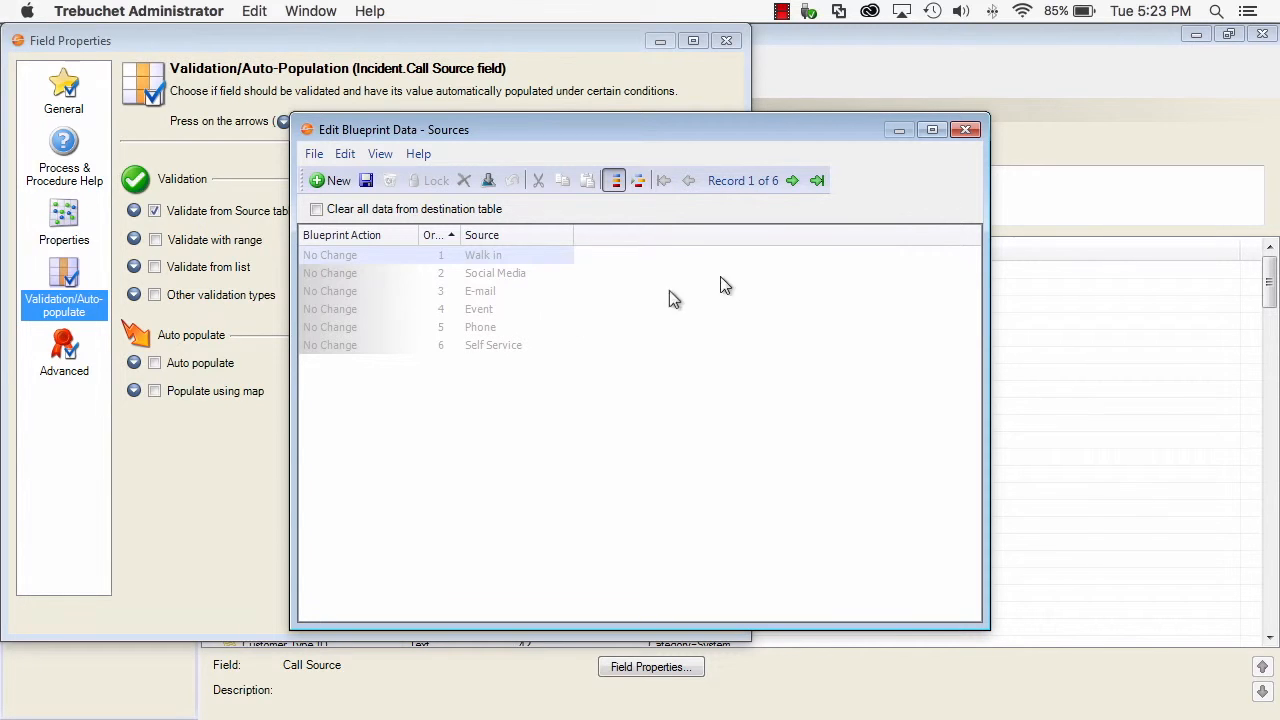
pyautogui.click(963, 130)
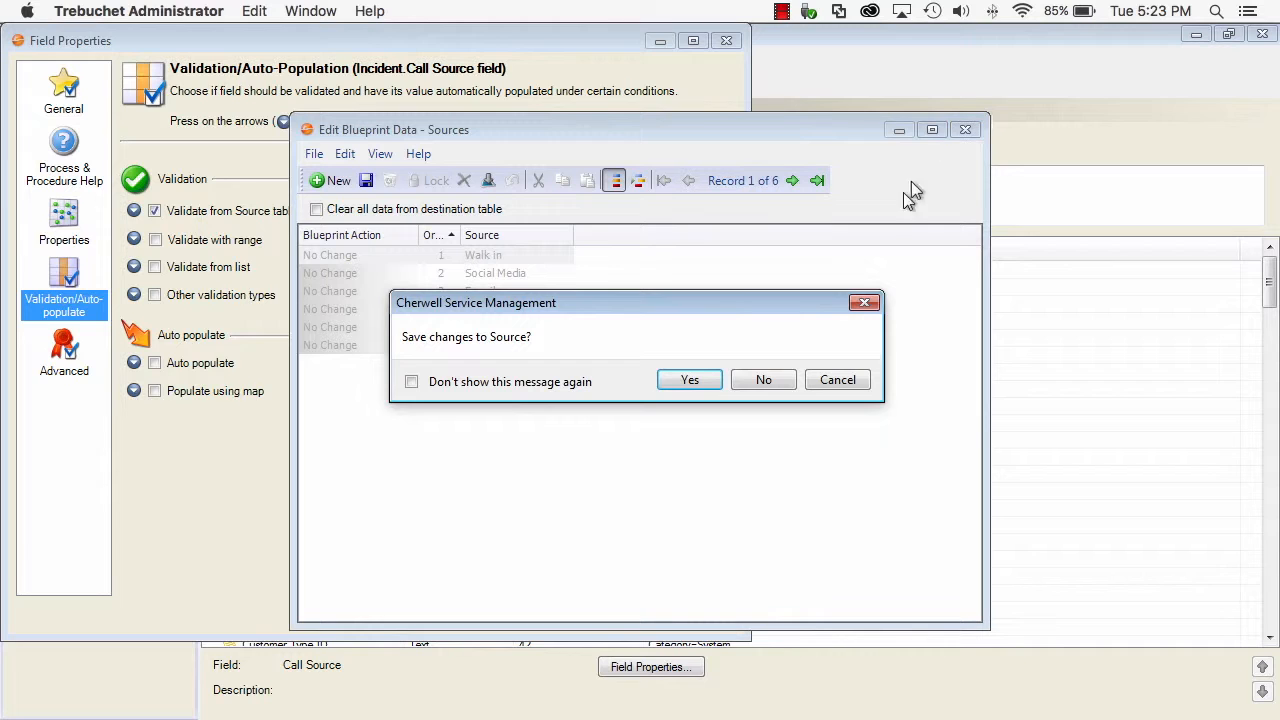
pyautogui.click(762, 384)
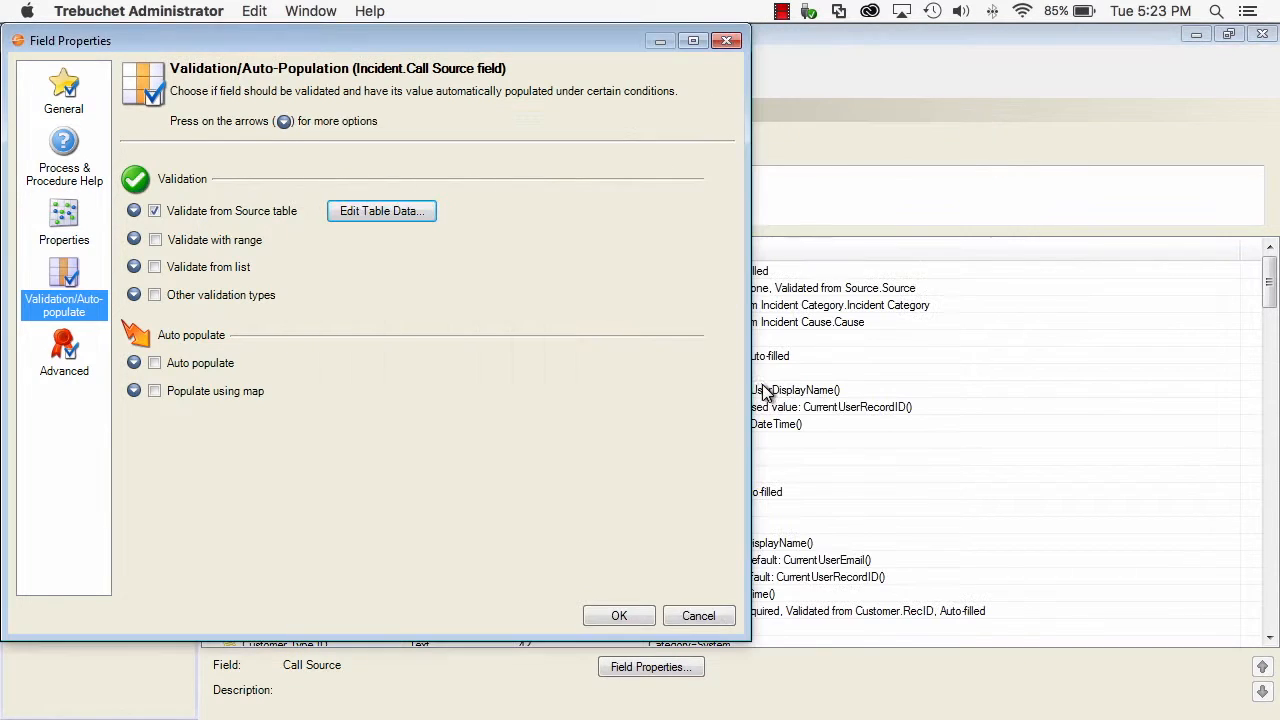
pyautogui.click(699, 616)
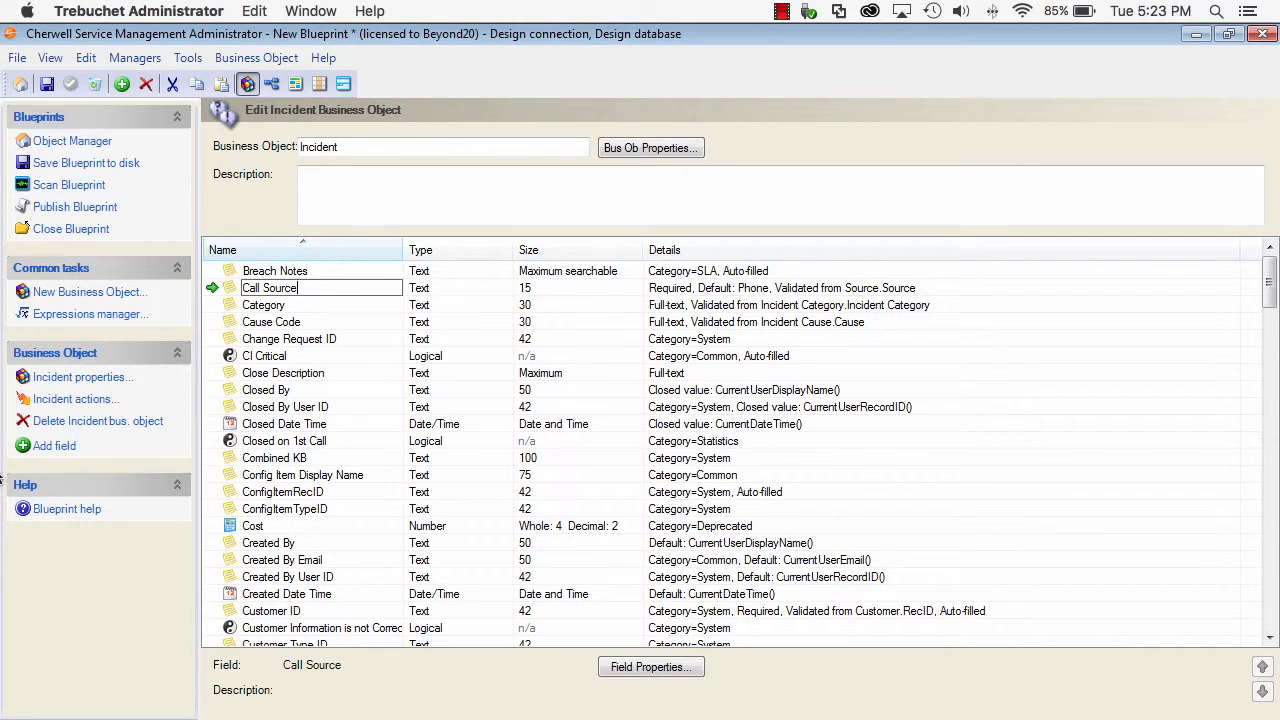
# Add a new plain text field named Call Source Display with a length of 30 to the Incident object
pyautogui.click(79, 450)
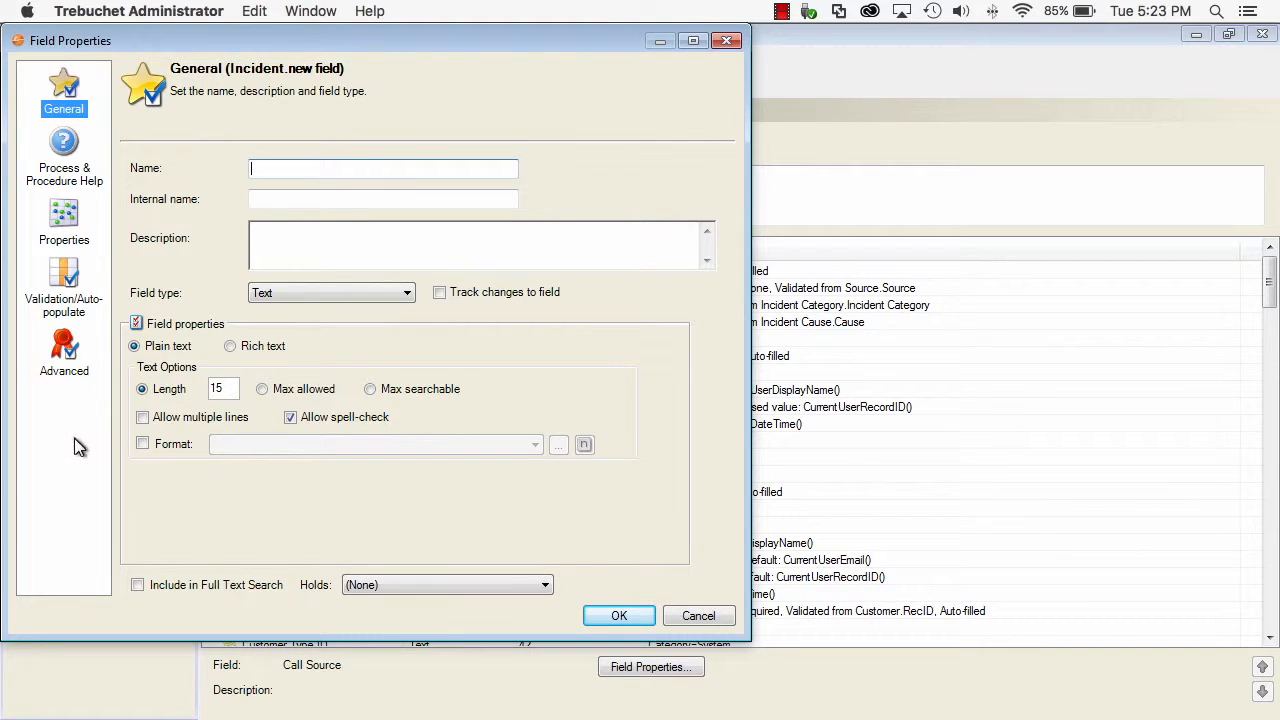
pyautogui.write('Call Source Display')
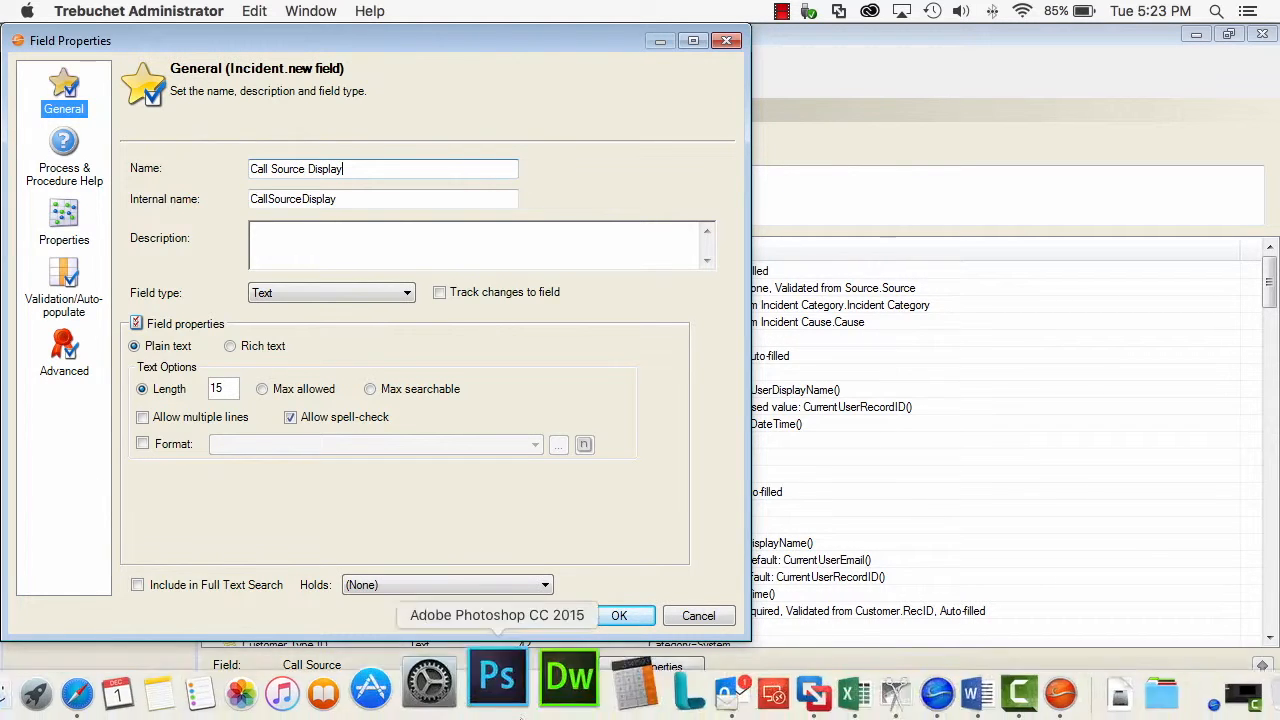
pyautogui.doubleClick(224, 392)
pyautogui.write('30')
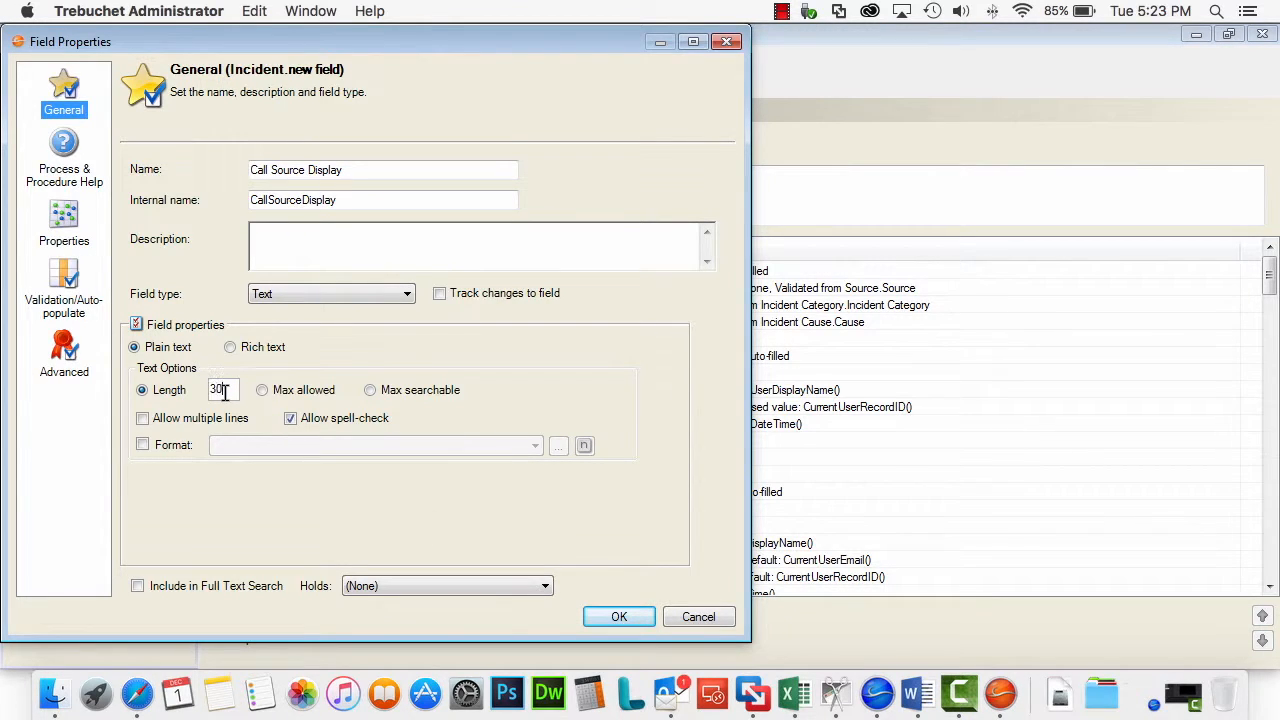
# Validate the Call Source Display field from the Source table, using its Source field
pyautogui.click(62, 280)
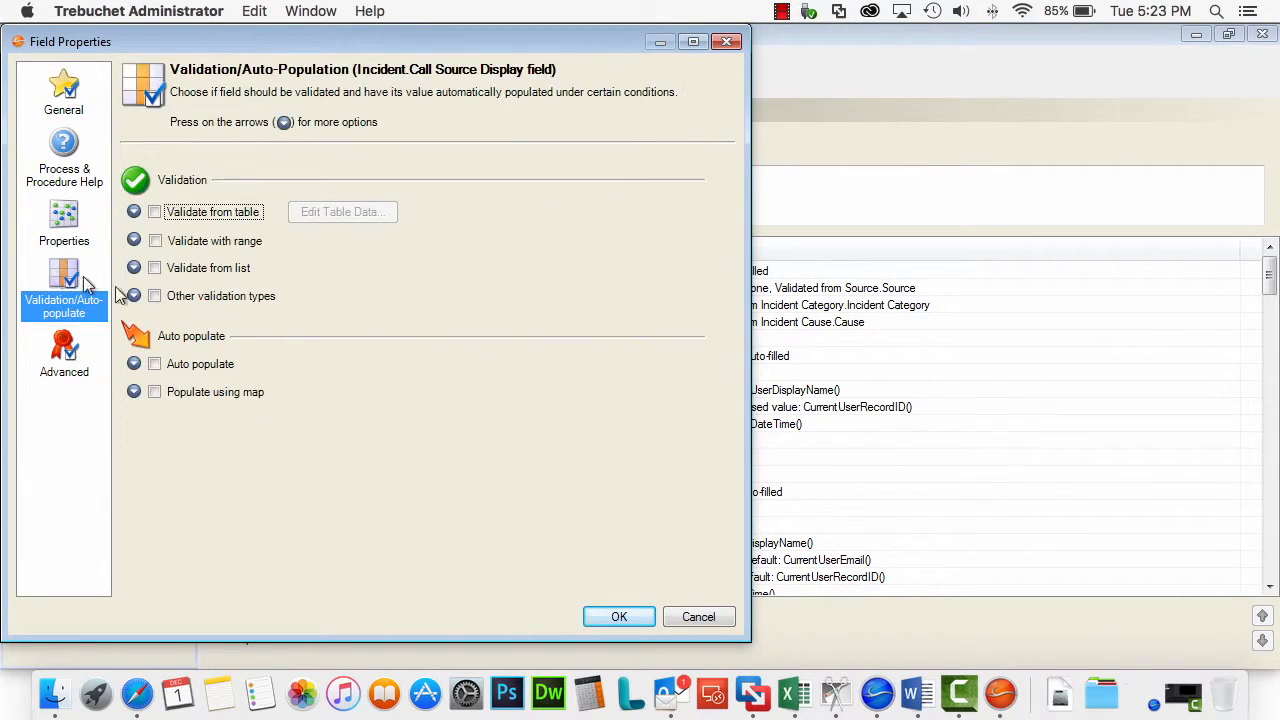
pyautogui.click(154, 213)
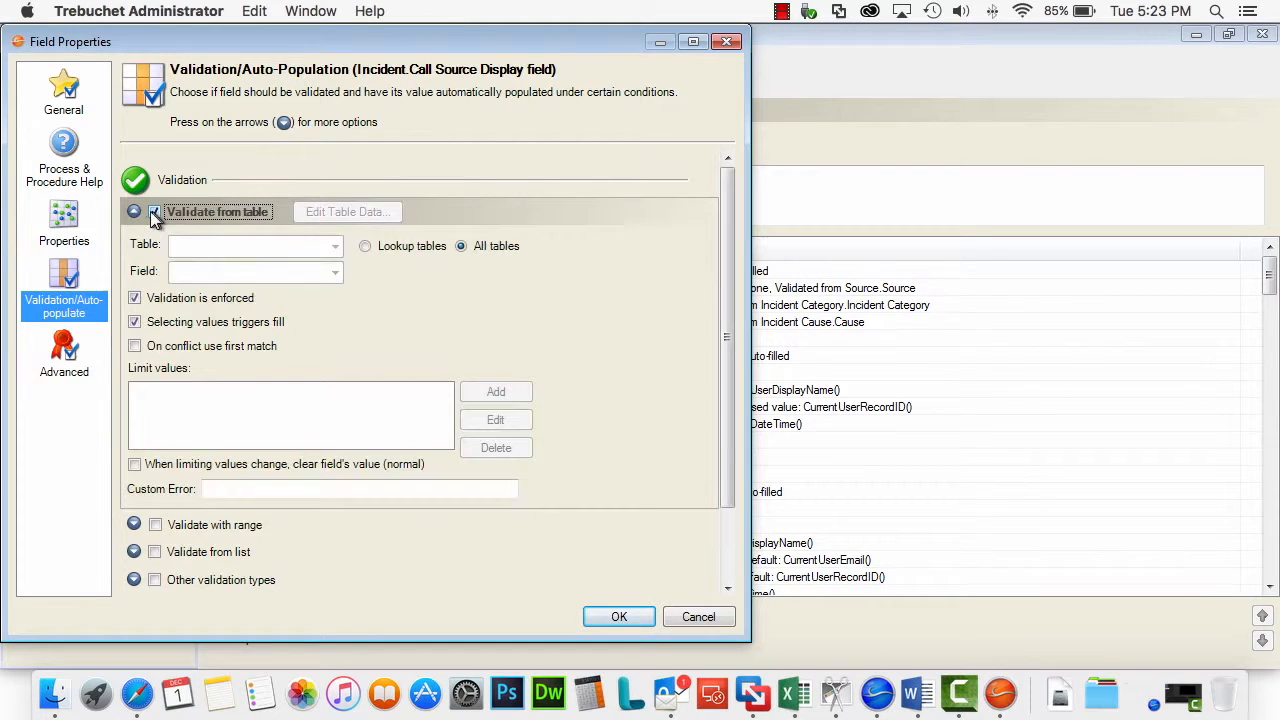
pyautogui.click(323, 250)
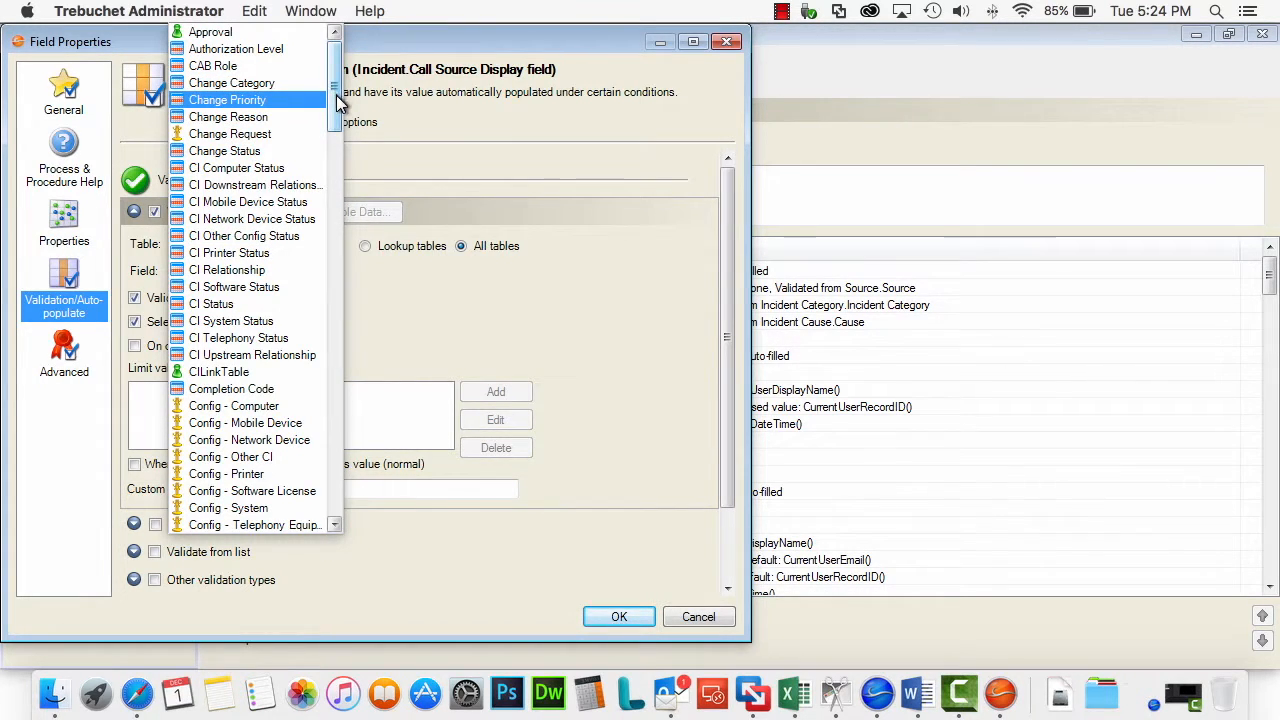
pyautogui.moveTo(338, 103); pyautogui.dragTo(395, 373)
pyautogui.click(276, 426)
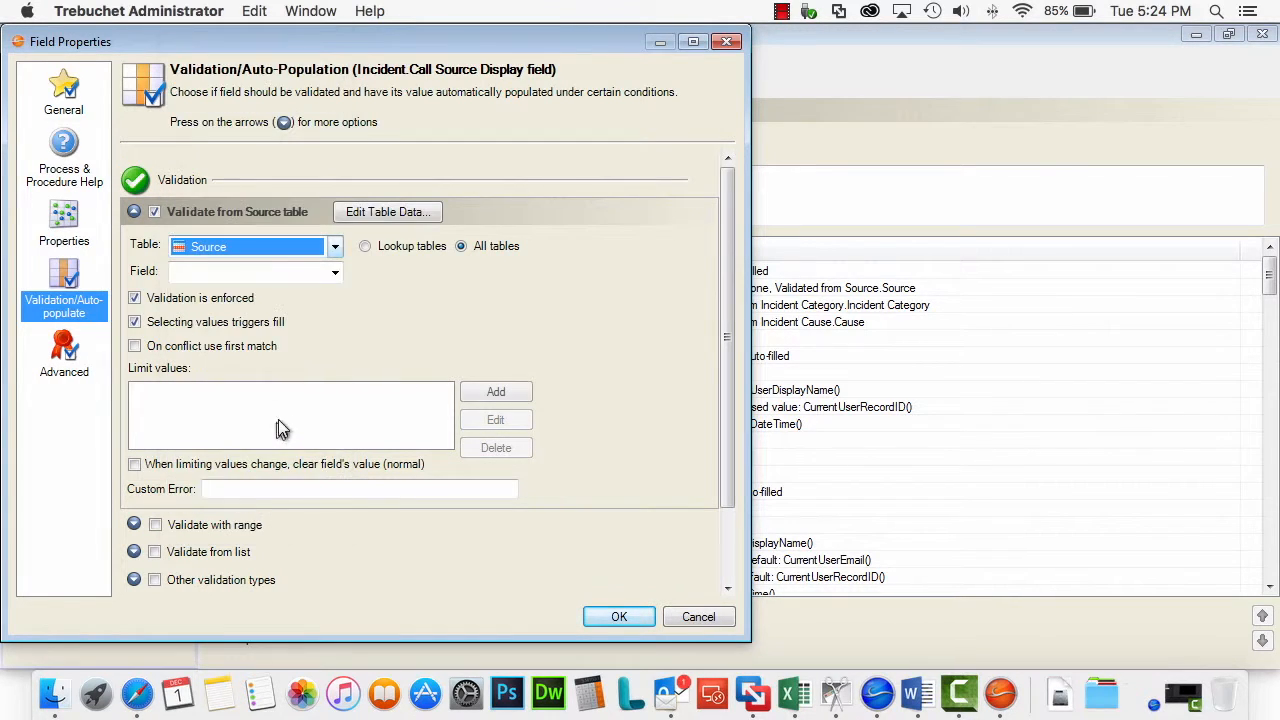
pyautogui.click(335, 273)
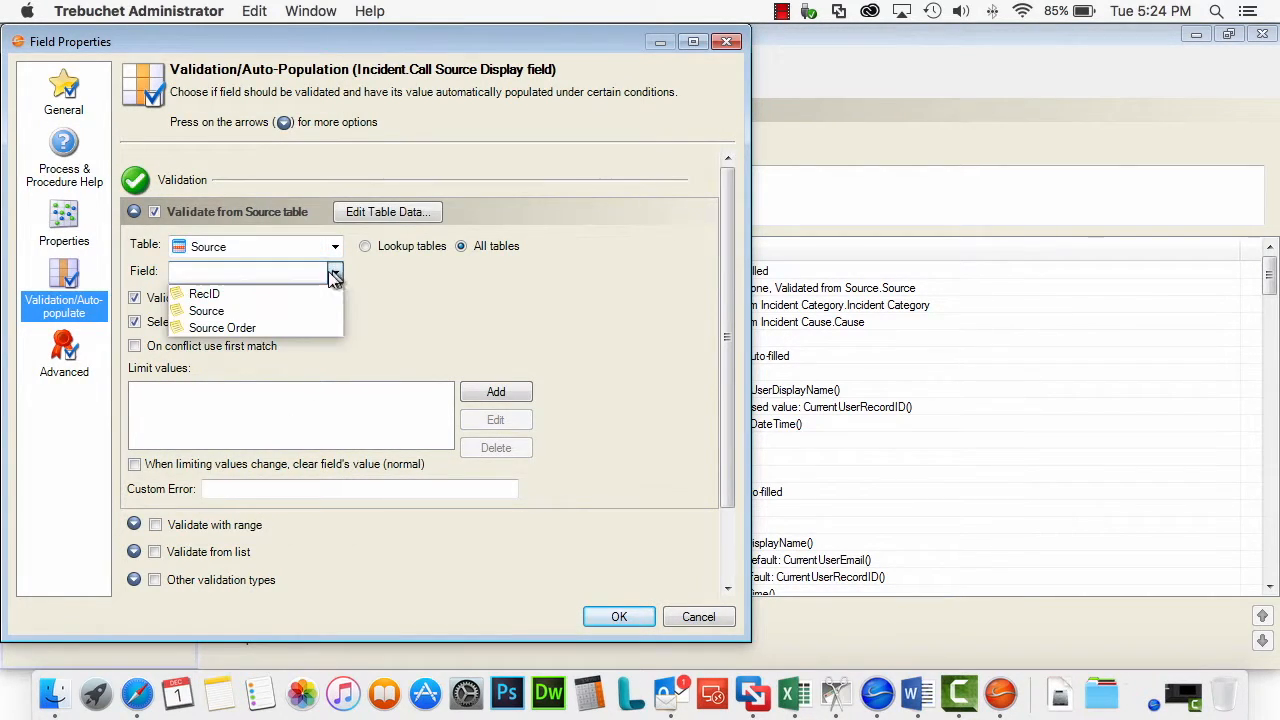
pyautogui.click(313, 309)
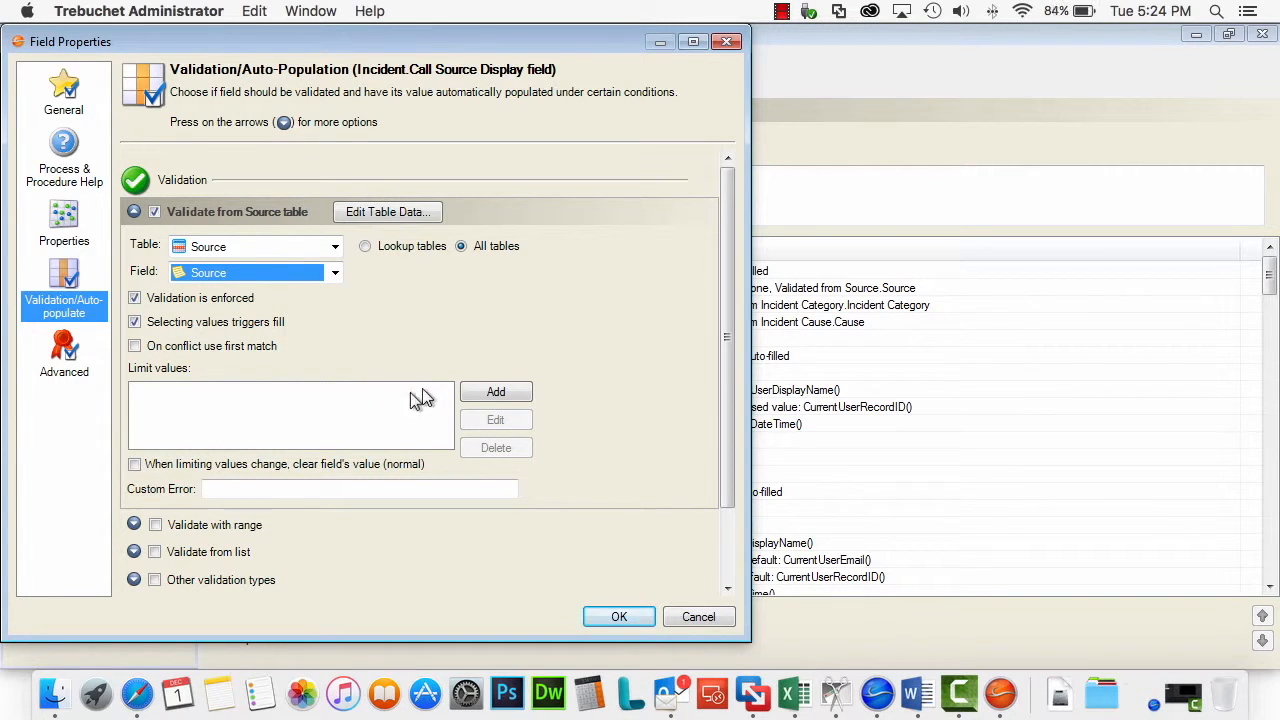
# Limit the allowed values with a constraint that Source.Source is Not equal to Self Service, and accept the new field's properties
pyautogui.click(490, 400)
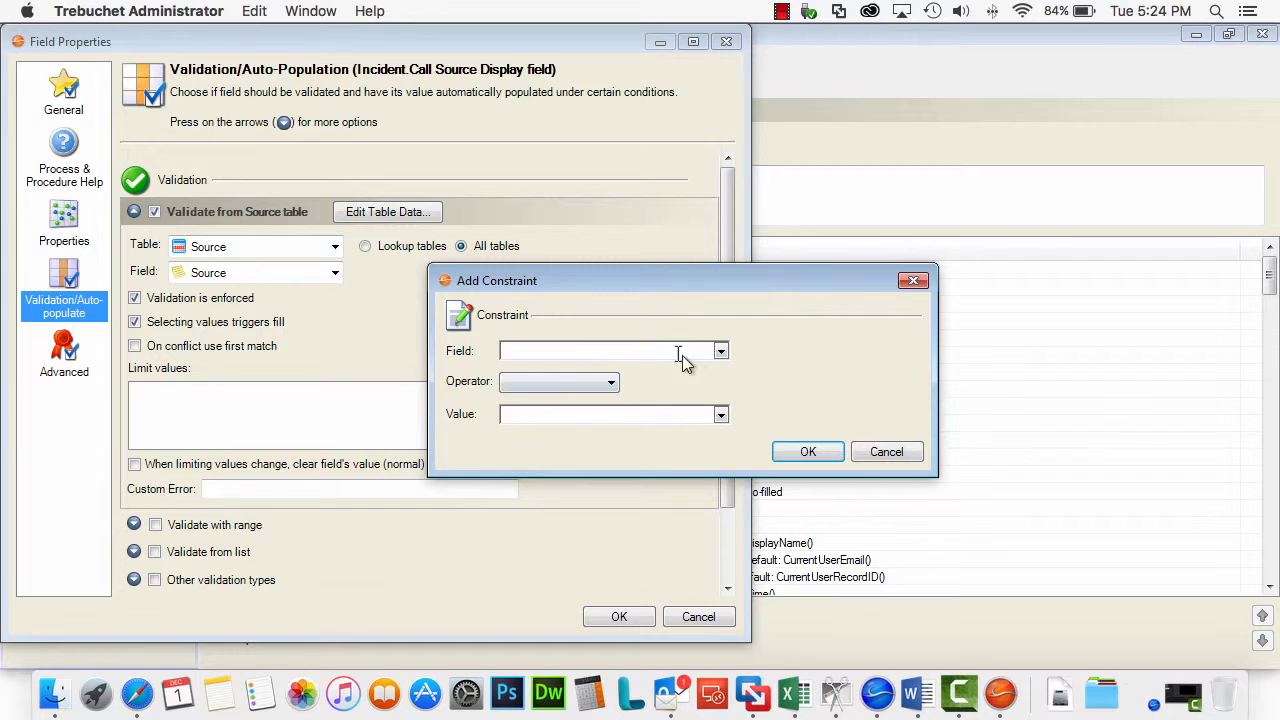
pyautogui.click(721, 352)
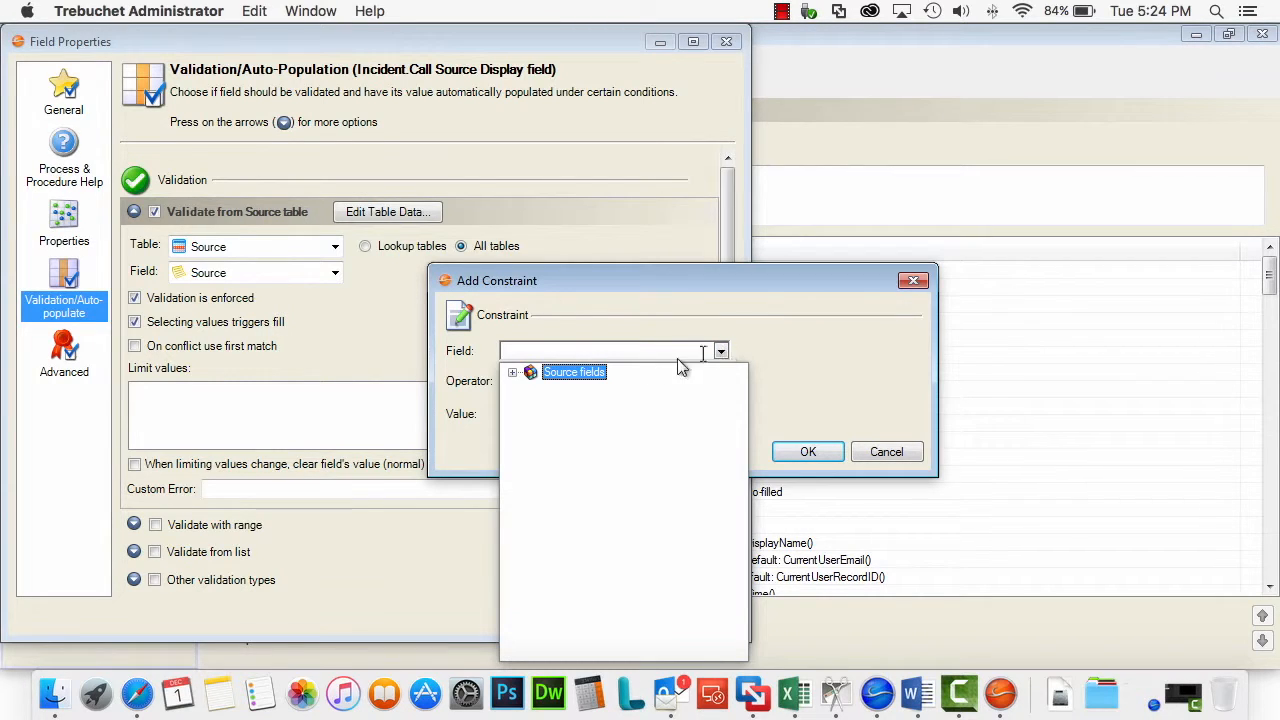
pyautogui.doubleClick(590, 373)
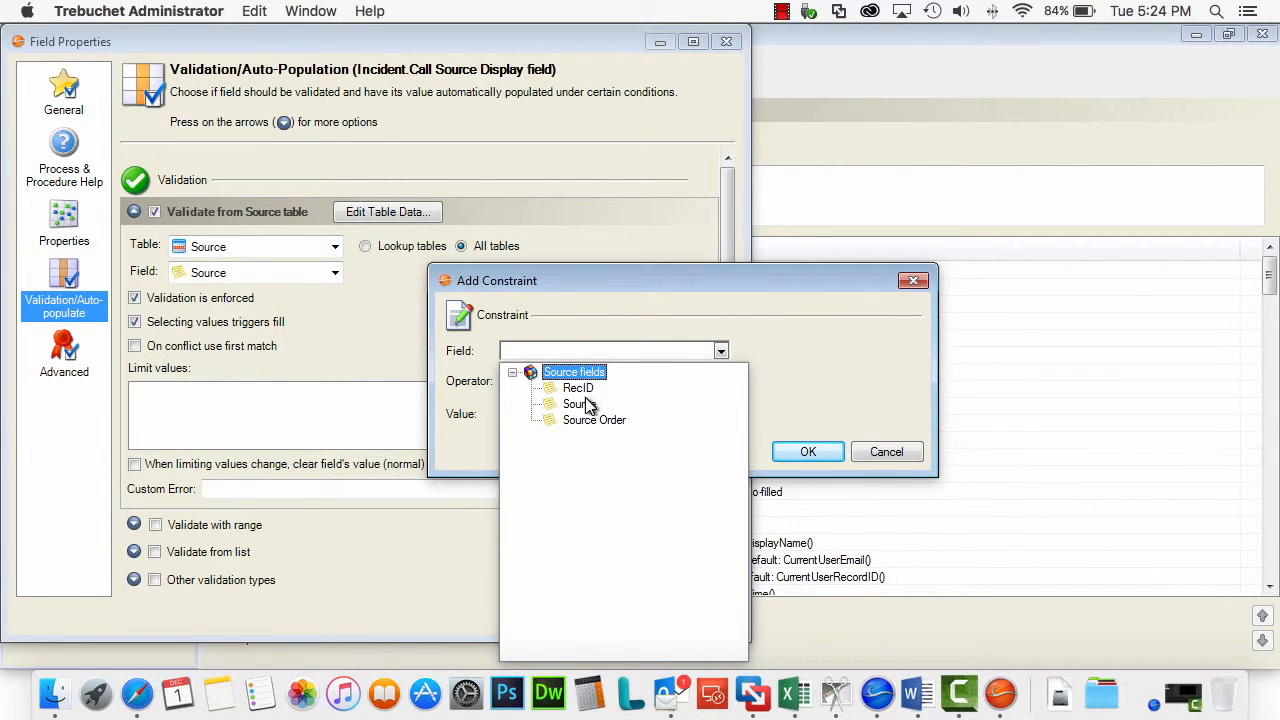
pyautogui.click(580, 404)
pyautogui.click(574, 390)
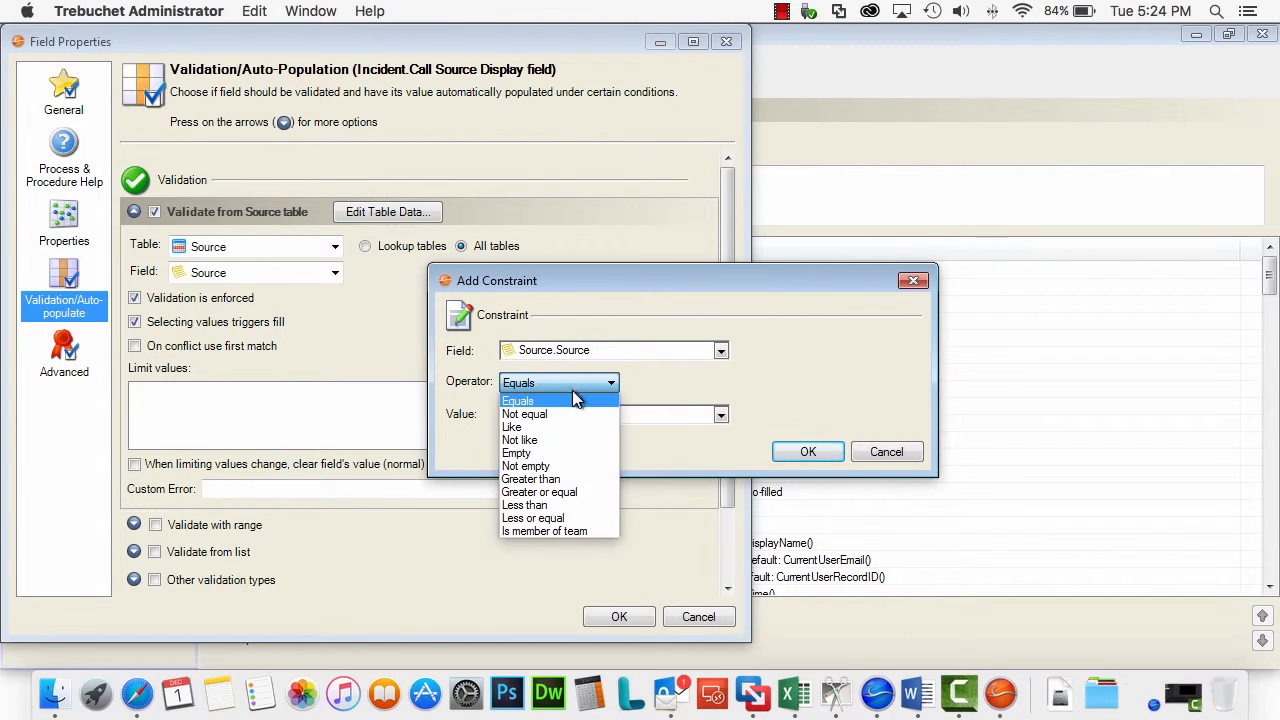
pyautogui.click(576, 413)
pyautogui.write('Self Service')
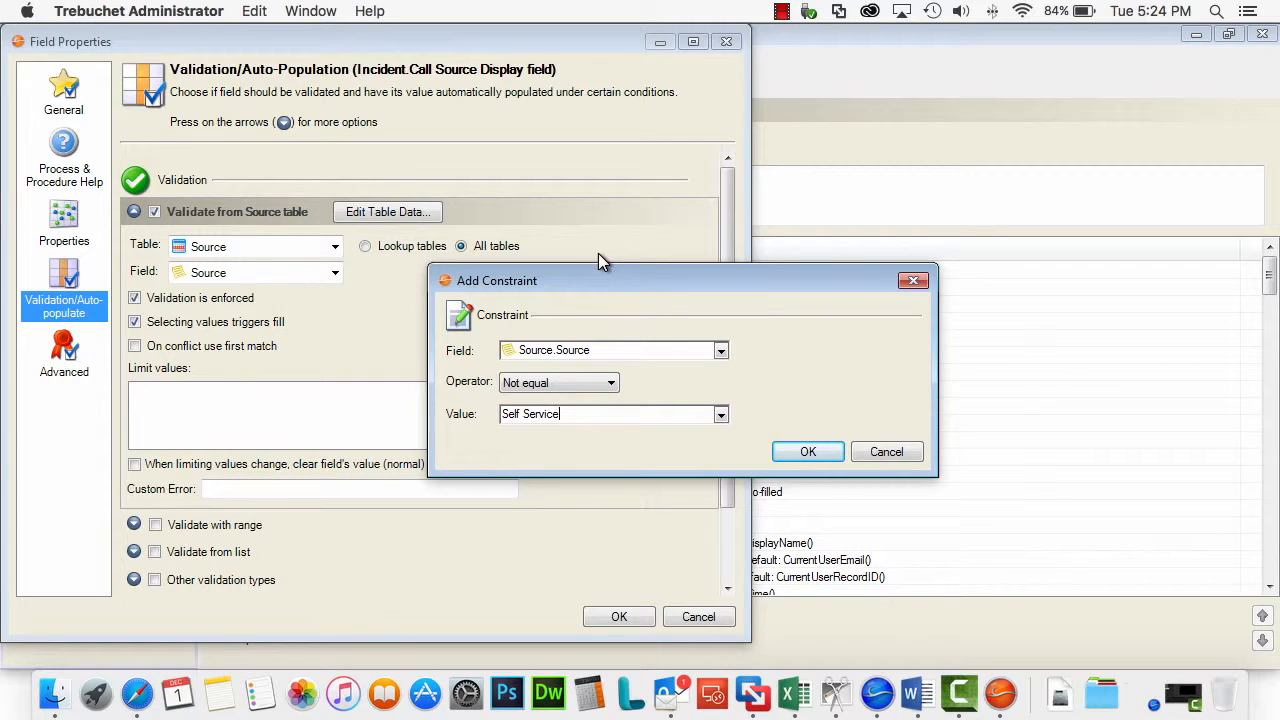
pyautogui.click(796, 459)
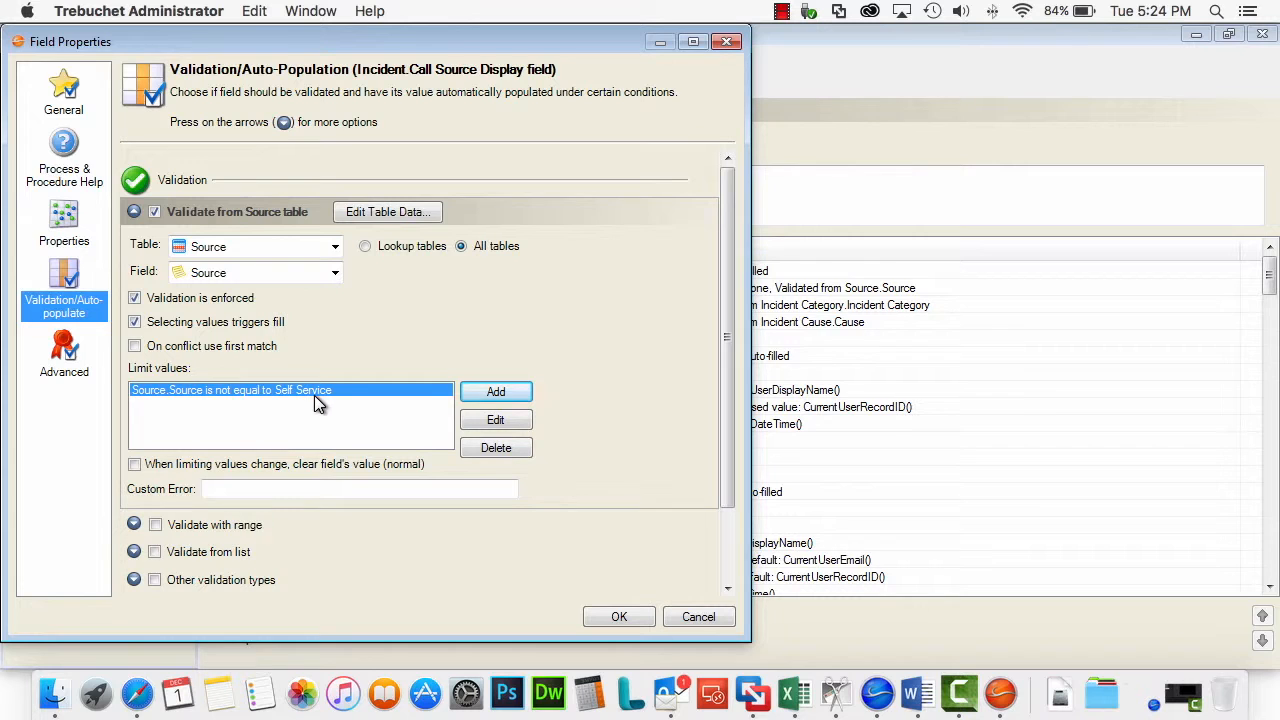
pyautogui.click(617, 624)
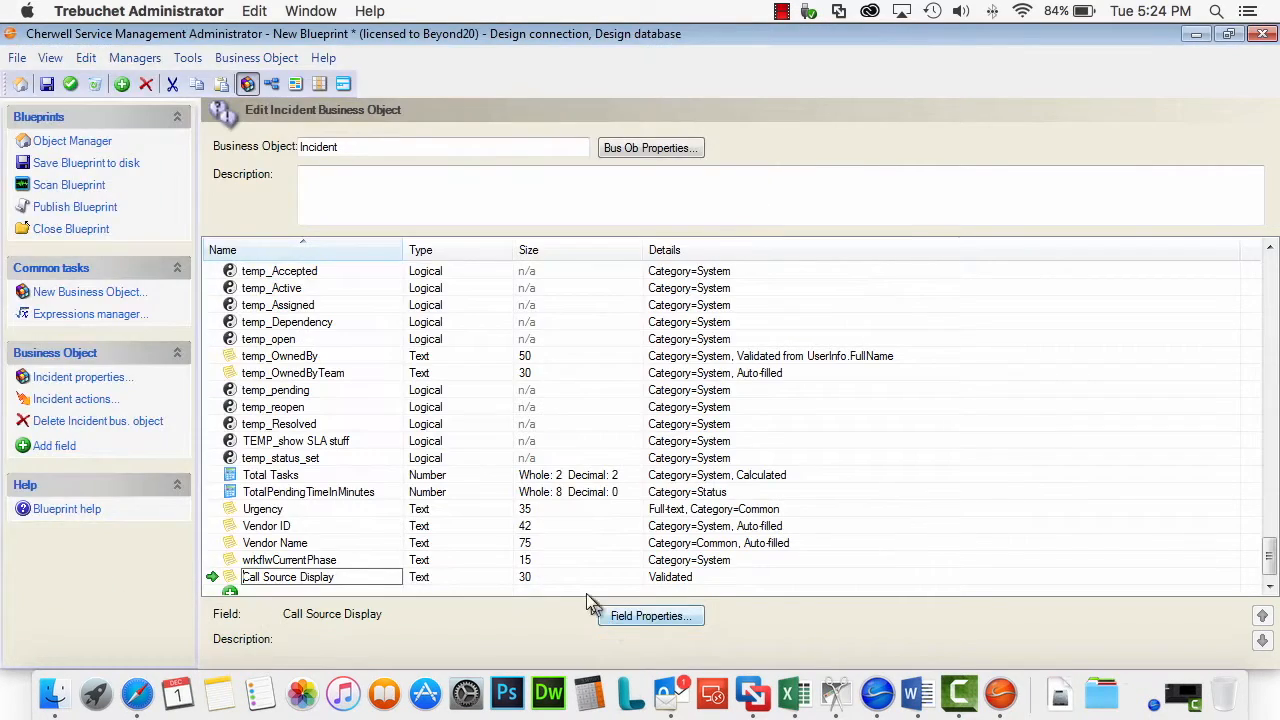
# Enable auto-population for Incident's Call Source field, triggered by a change in the Incident table's Call Source Display field
pyautogui.scroll(1, 335, 305)
pyautogui.scroll(20, 339, 312)
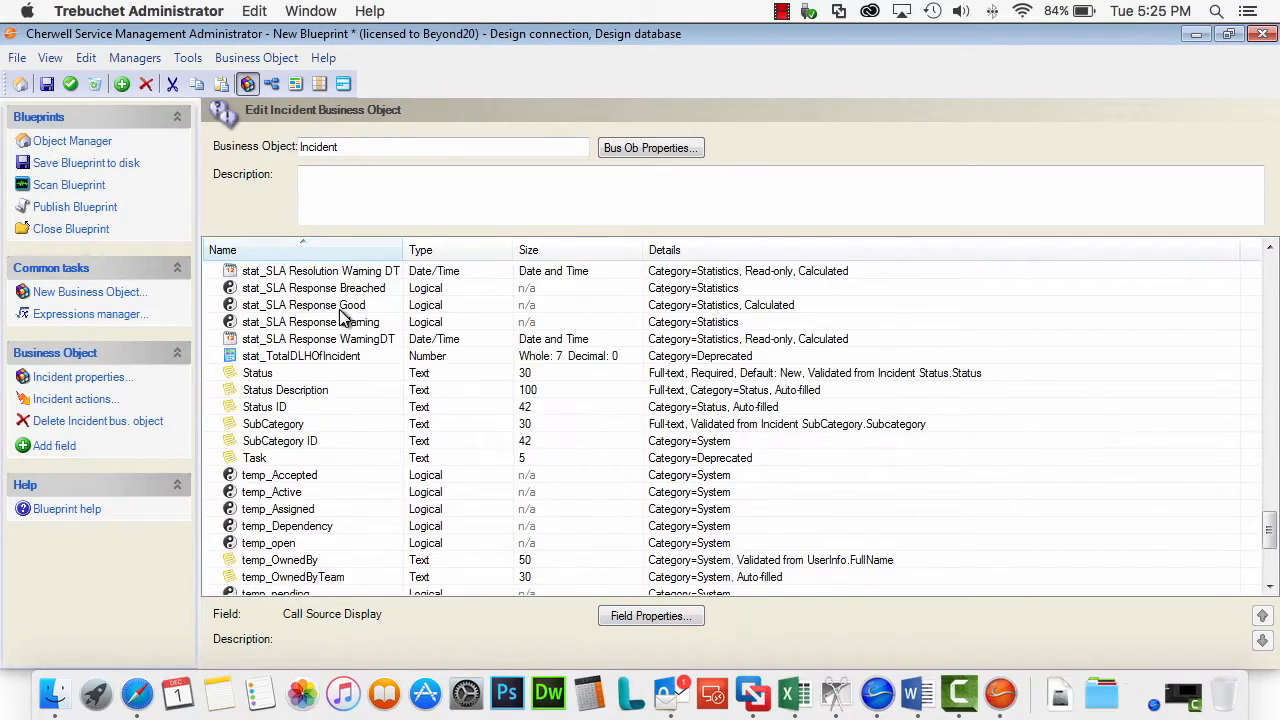
pyautogui.scroll(20, 339, 315)
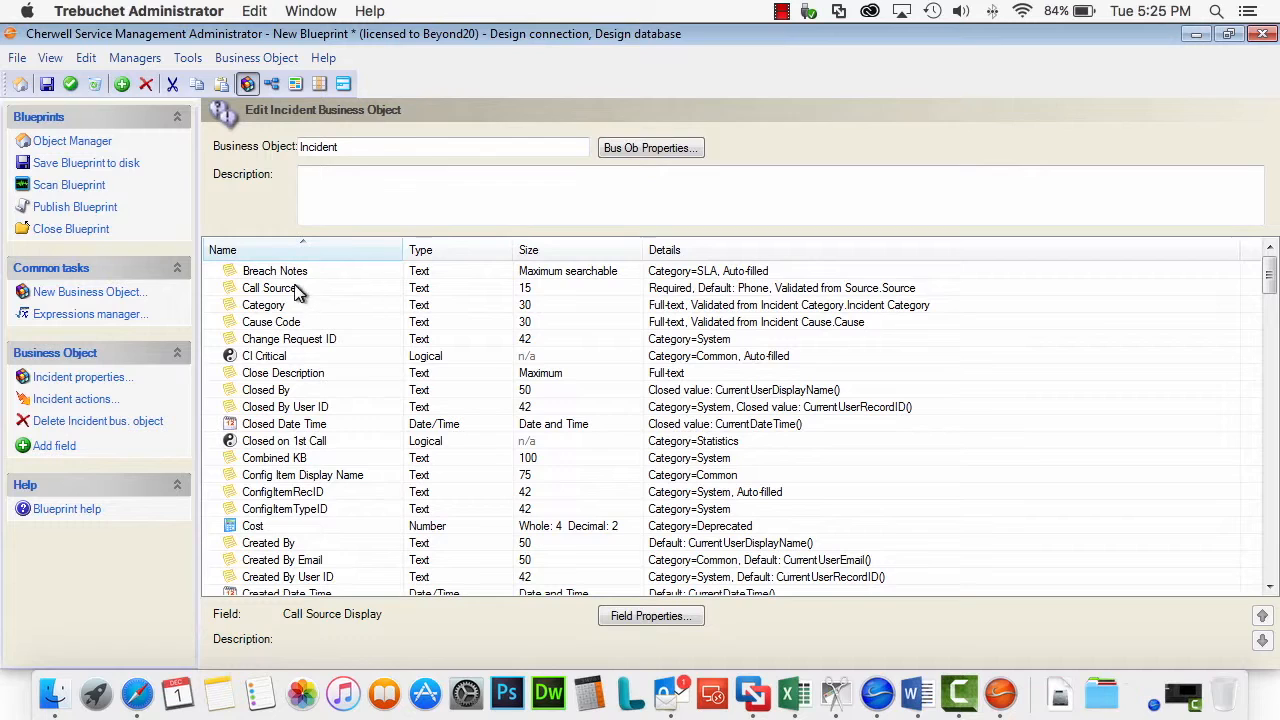
pyautogui.doubleClick(268, 288)
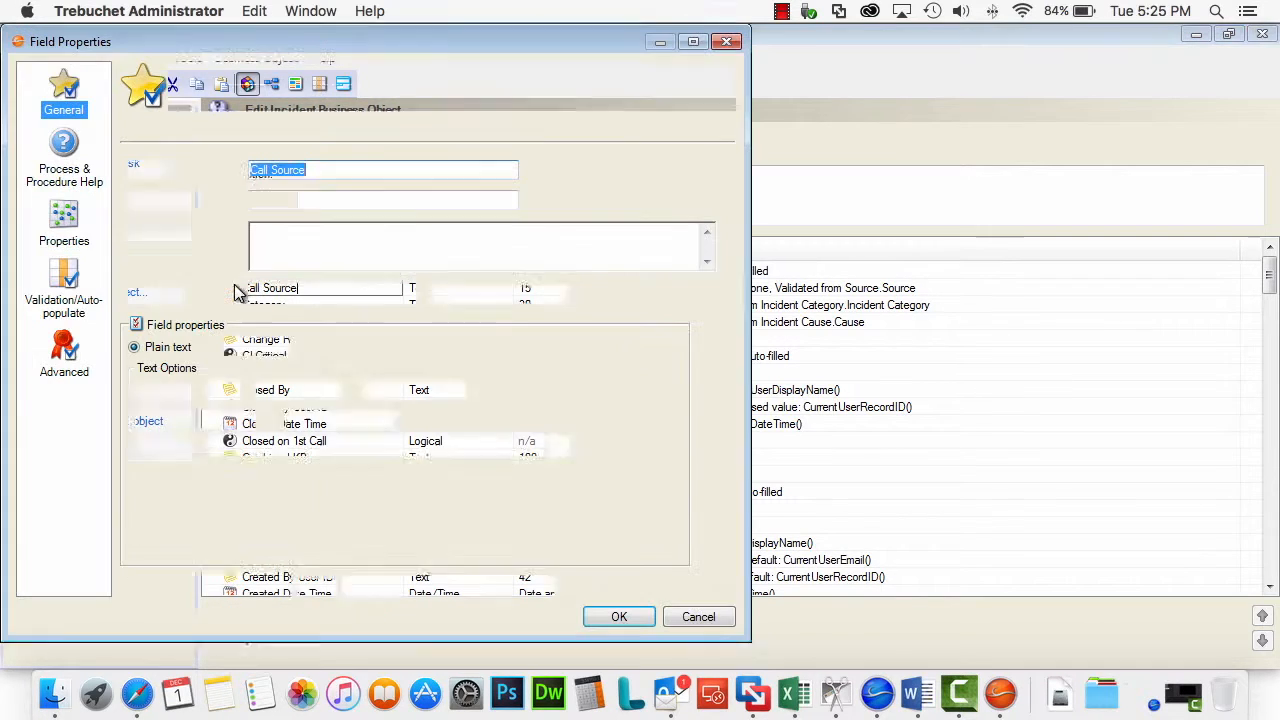
pyautogui.click(63, 285)
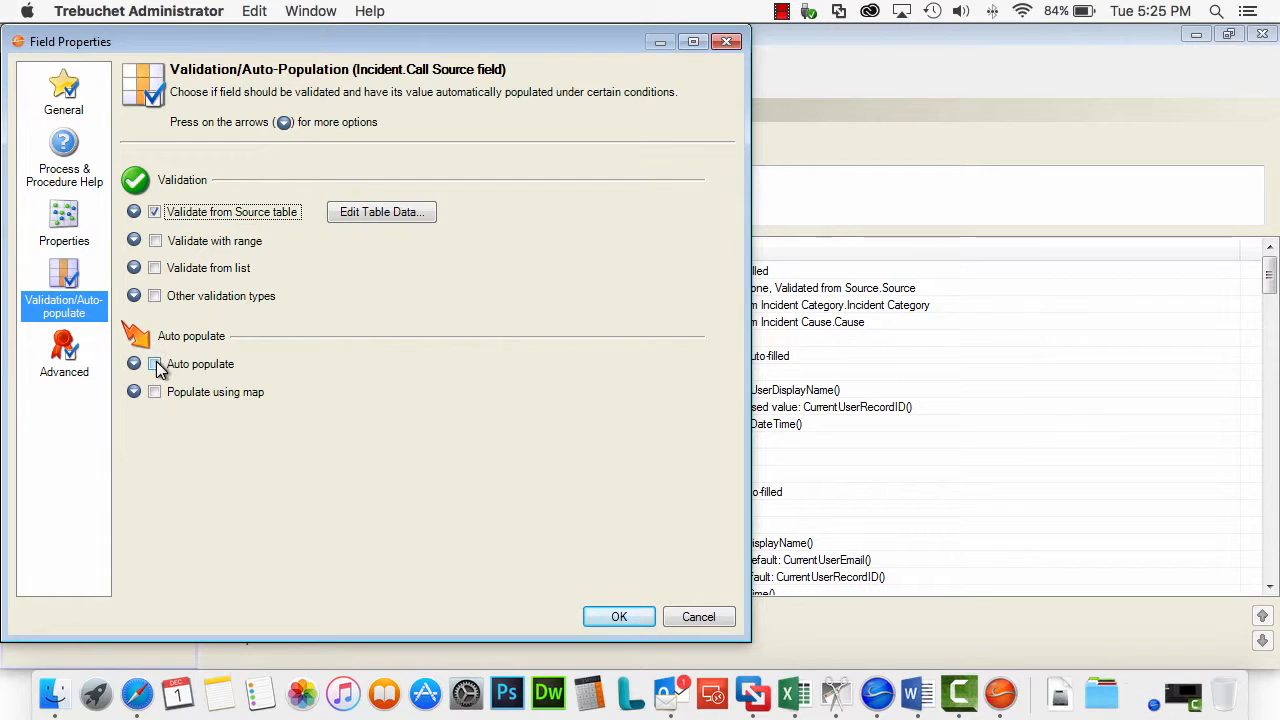
pyautogui.click(155, 363)
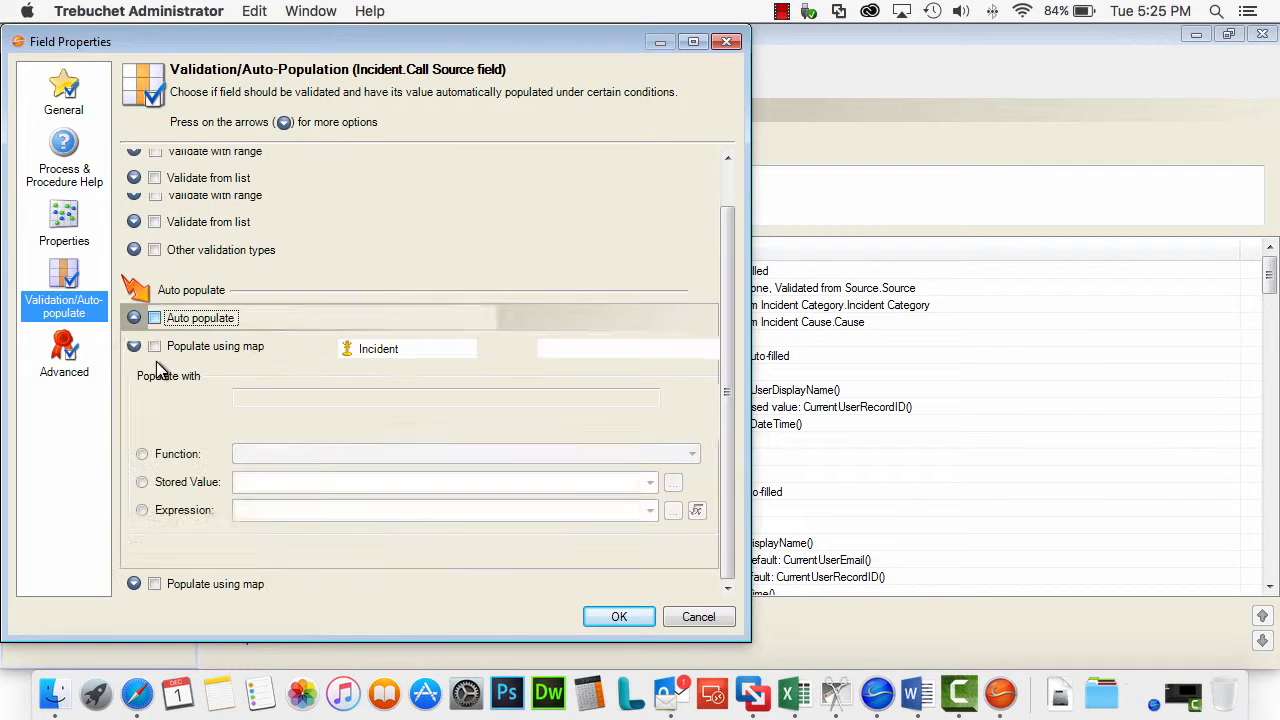
pyautogui.click(629, 355)
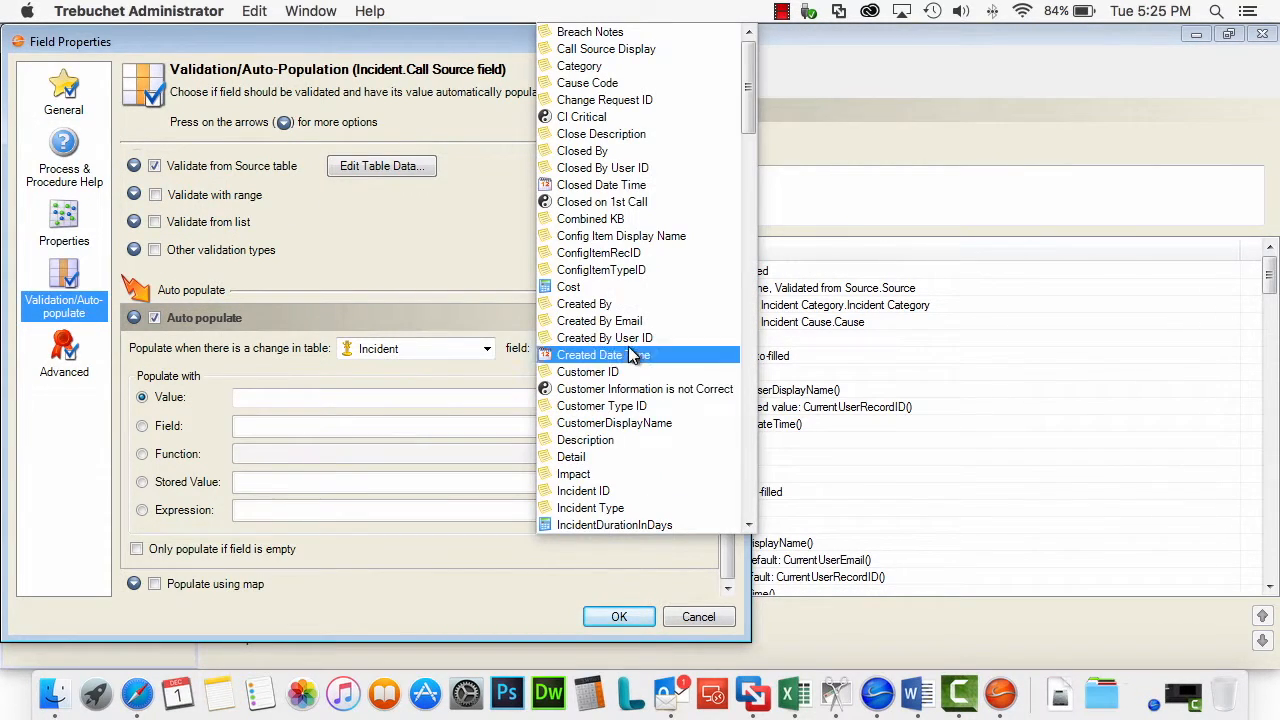
pyautogui.click(586, 51)
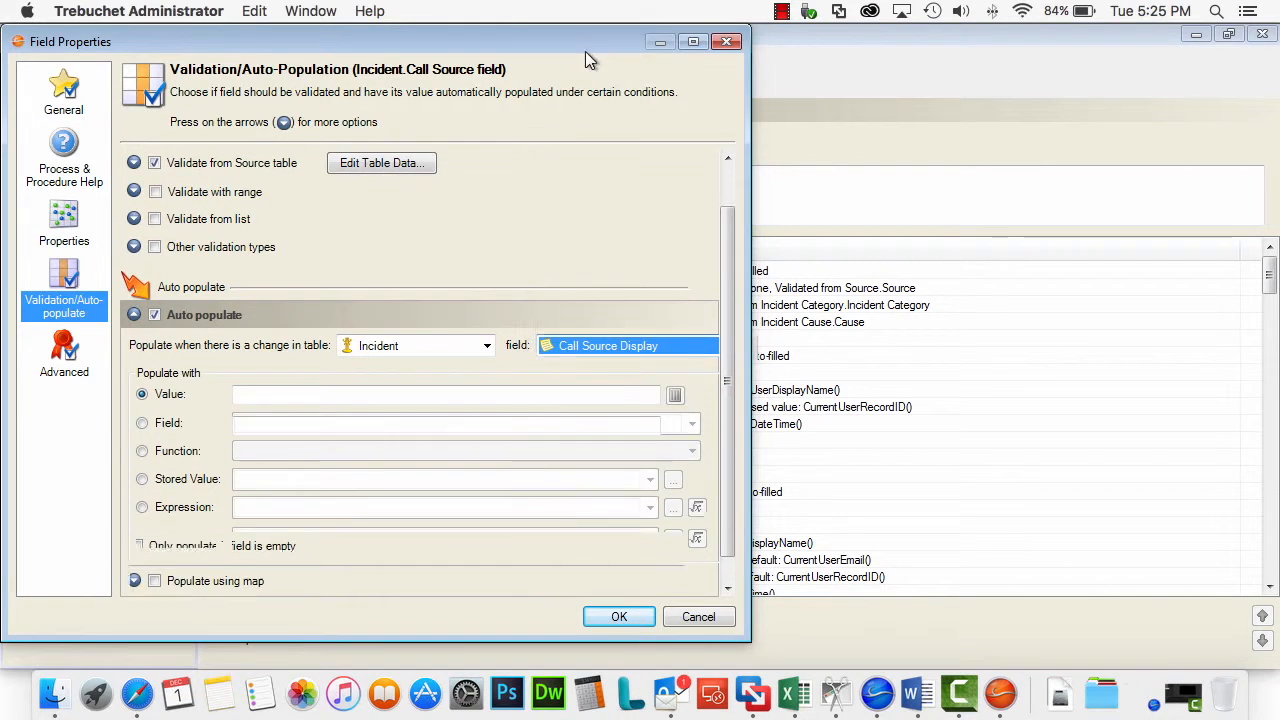
# Populate Call Source with the Source field from the Source lookup table, accept the properties and save the Incident changes to the blueprint
pyautogui.click(247, 393)
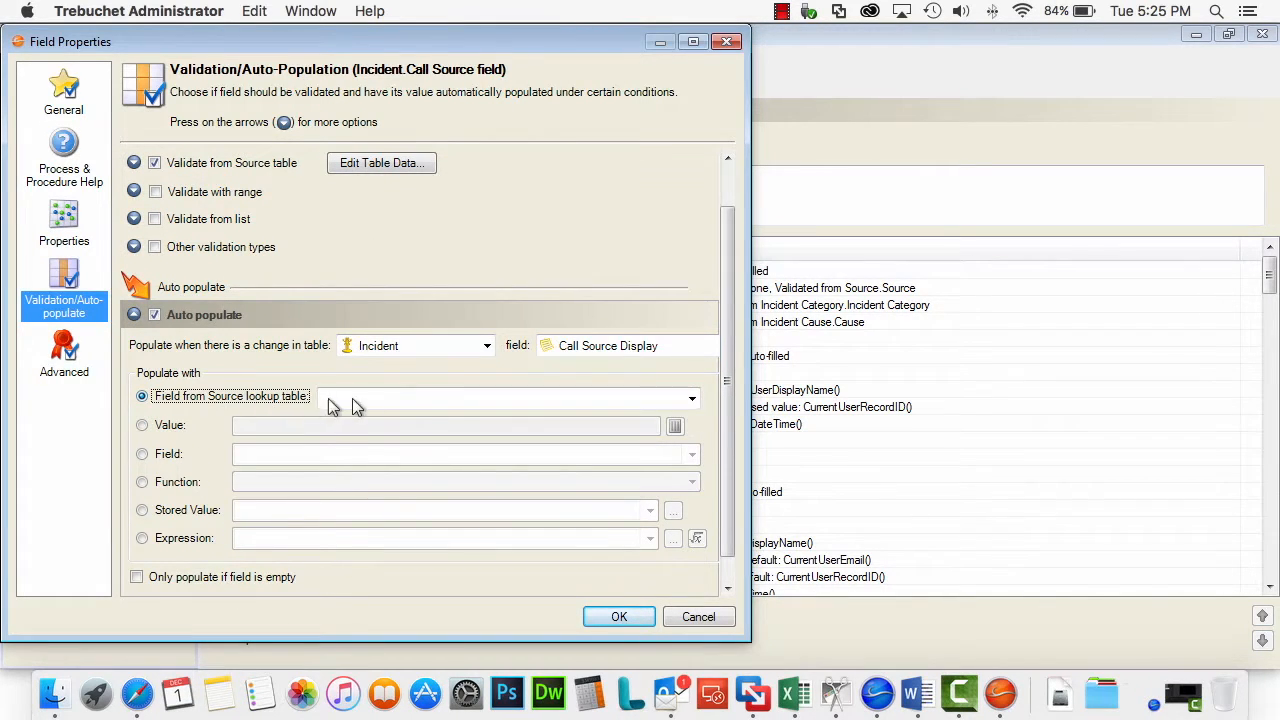
pyautogui.click(418, 400)
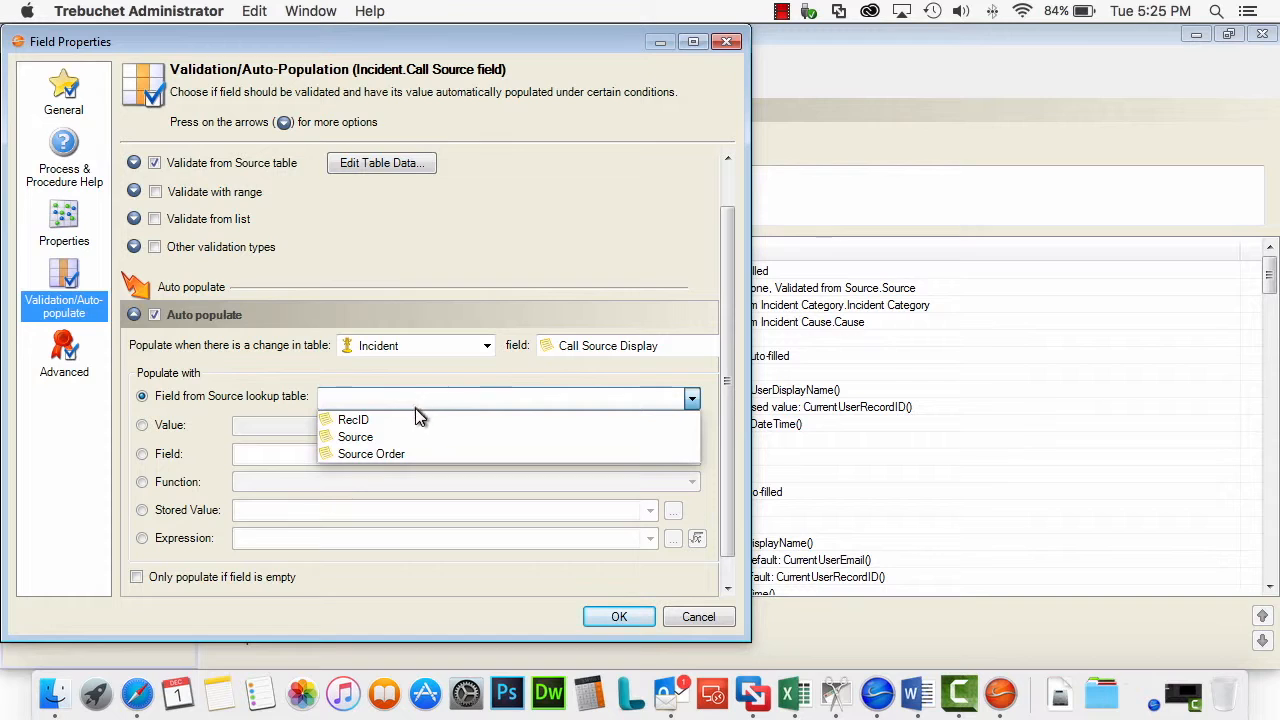
pyautogui.click(418, 439)
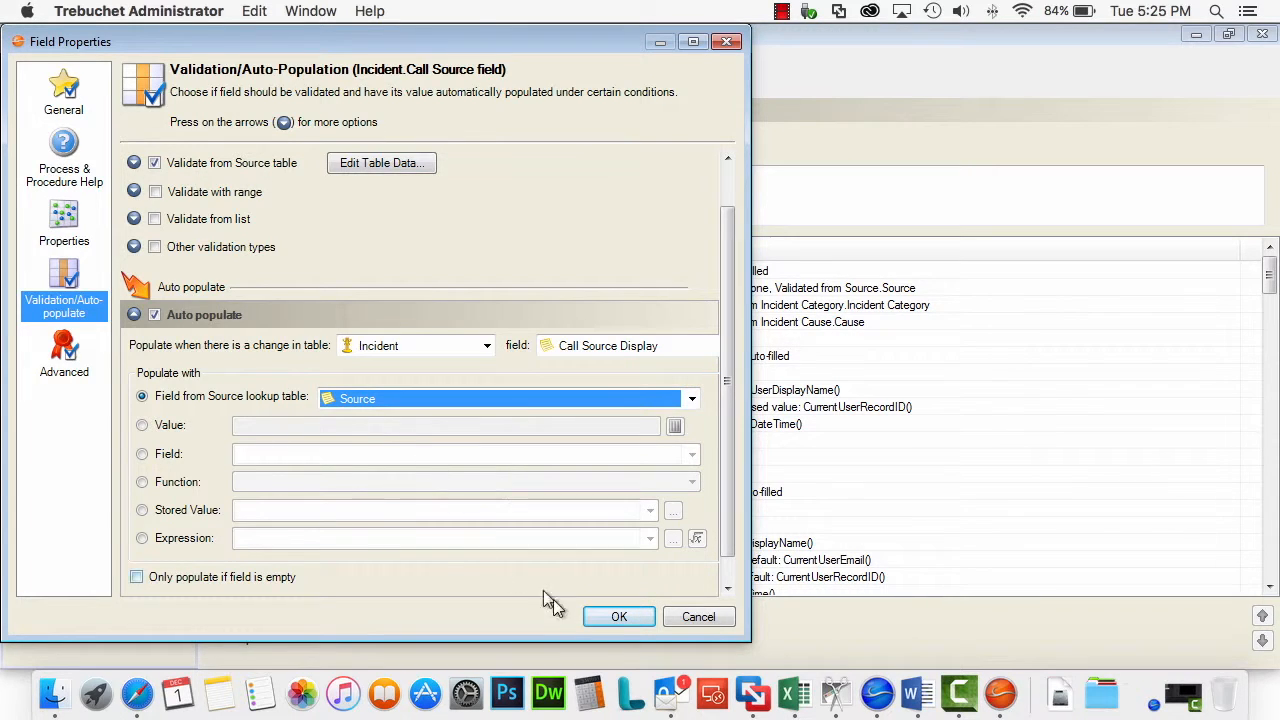
pyautogui.click(593, 615)
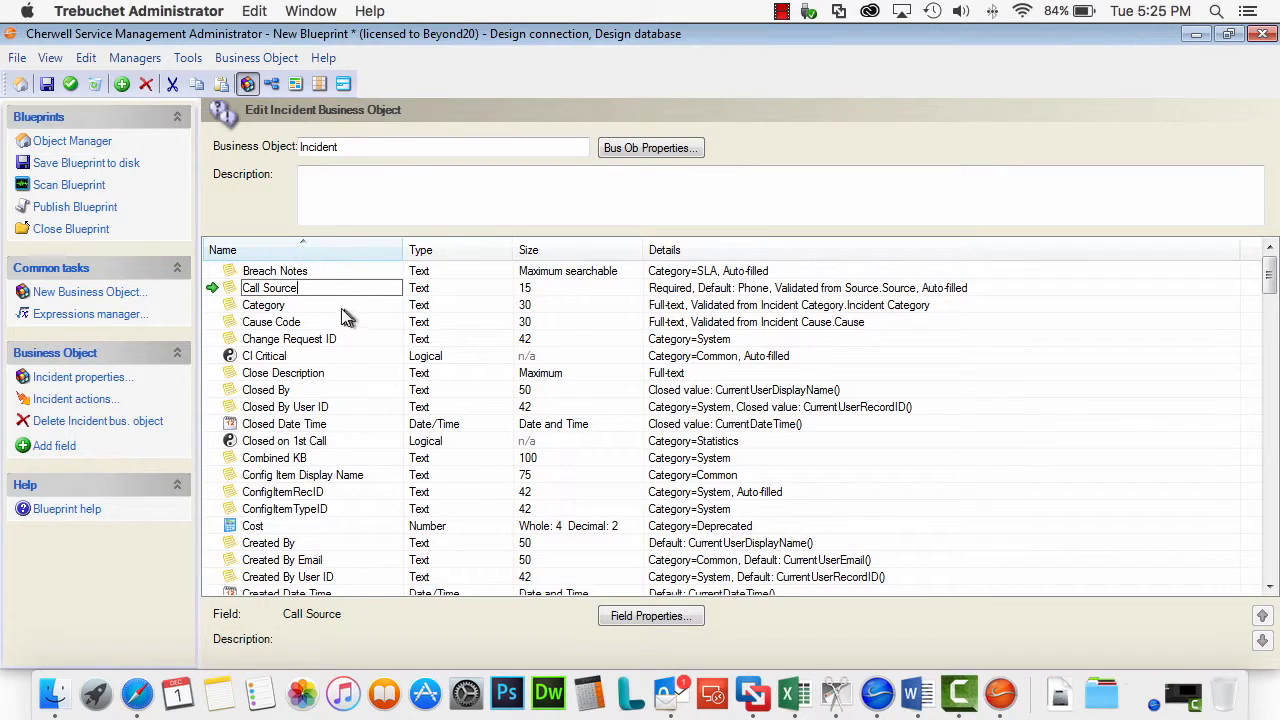
pyautogui.click(71, 86)
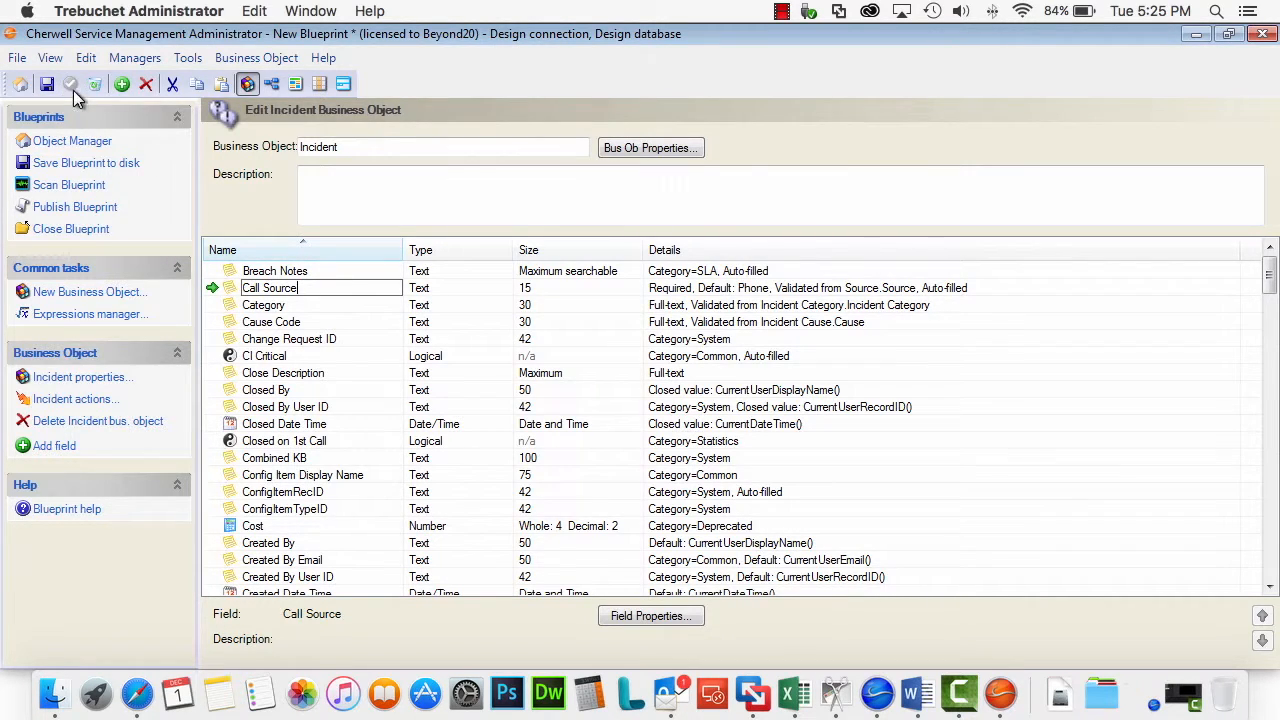
# Open the Incident form and check which field is behind the Call Source drop-down, then close its field properties without changes
pyautogui.click(289, 88)
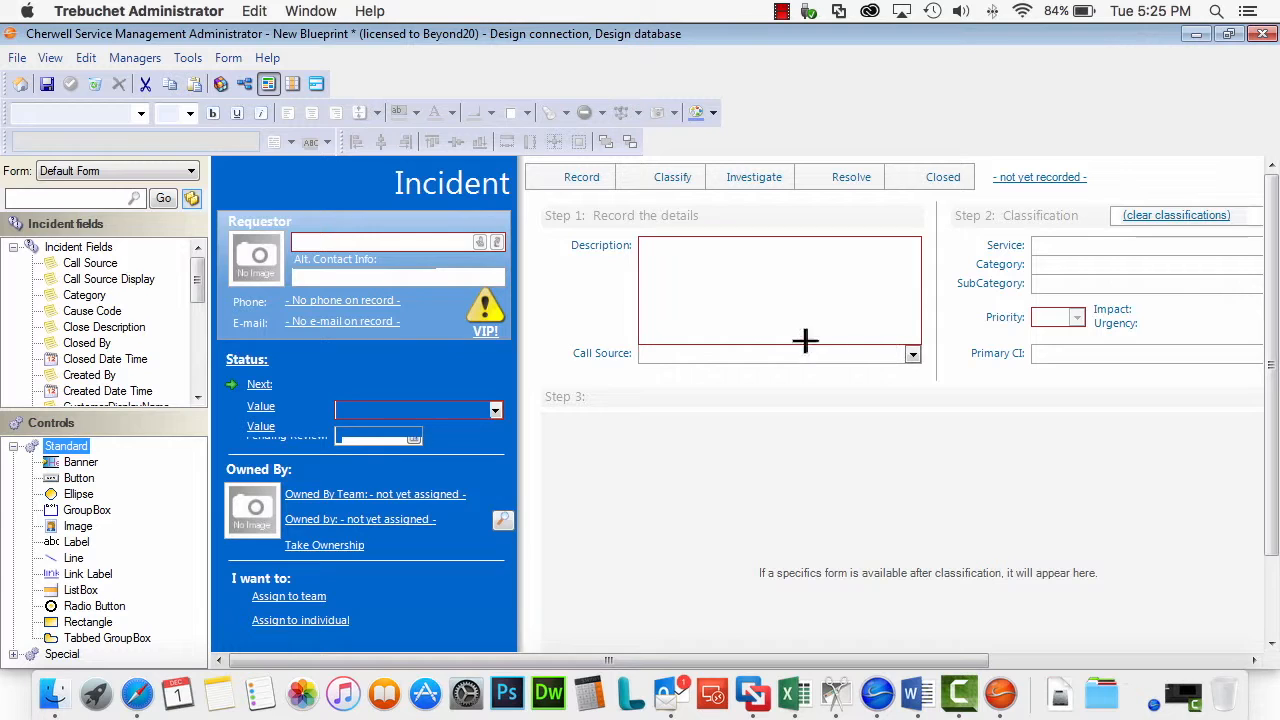
pyautogui.click(698, 352)
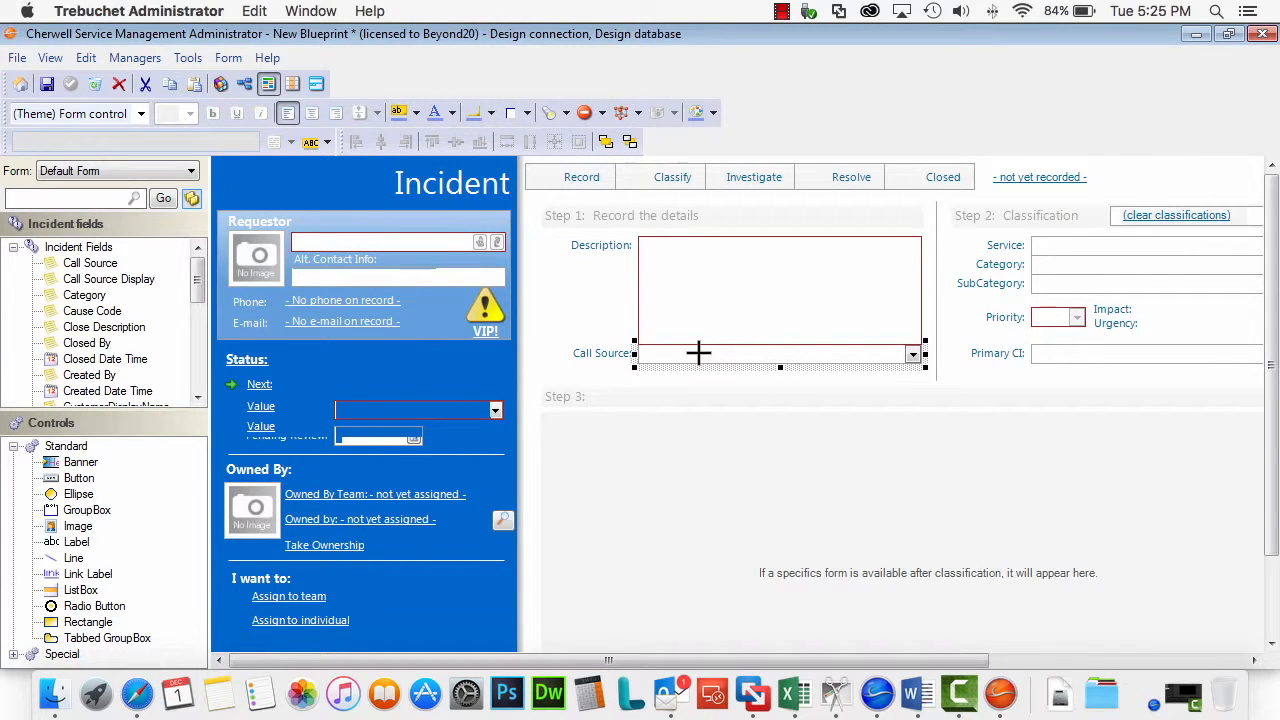
pyautogui.rightClick(698, 352)
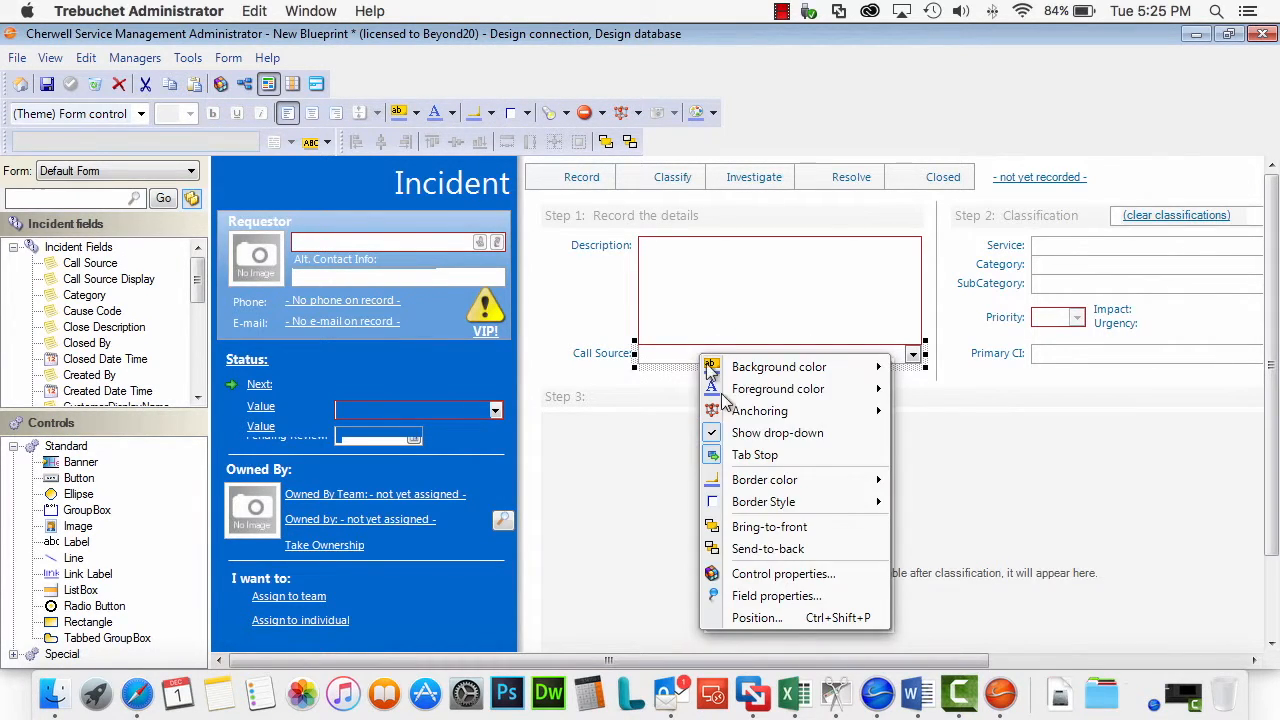
pyautogui.click(785, 594)
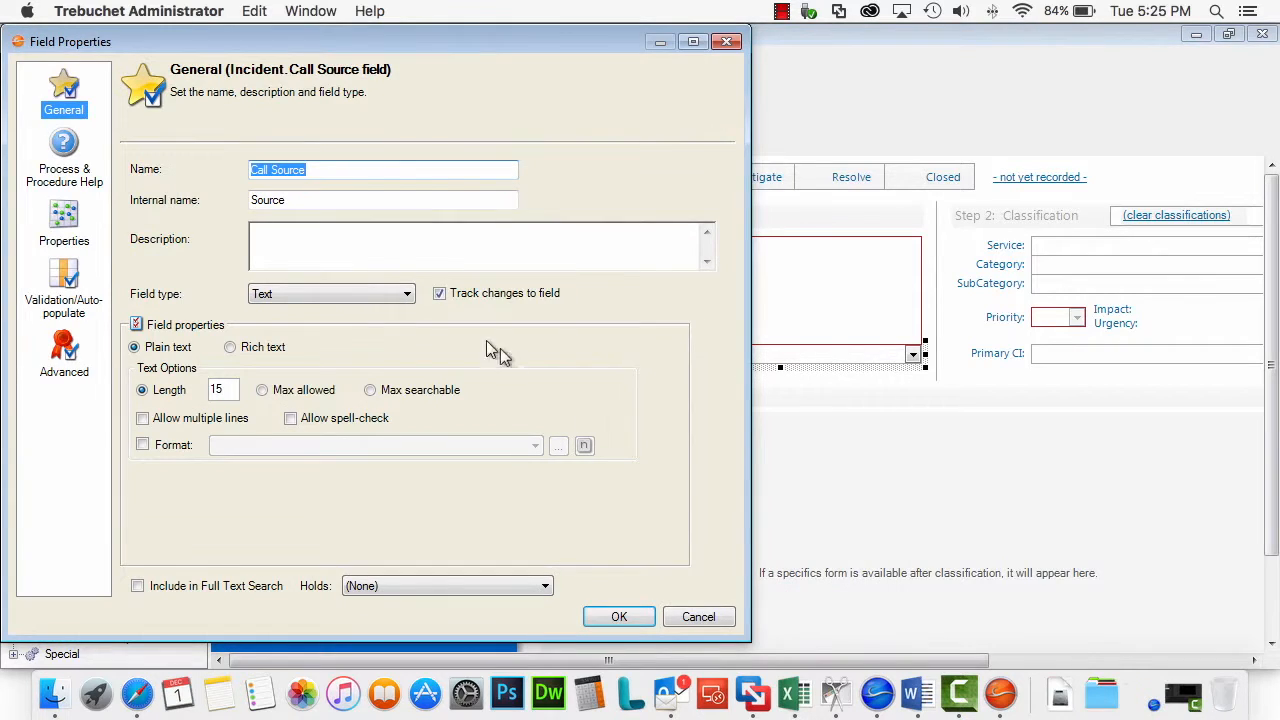
pyautogui.click(698, 616)
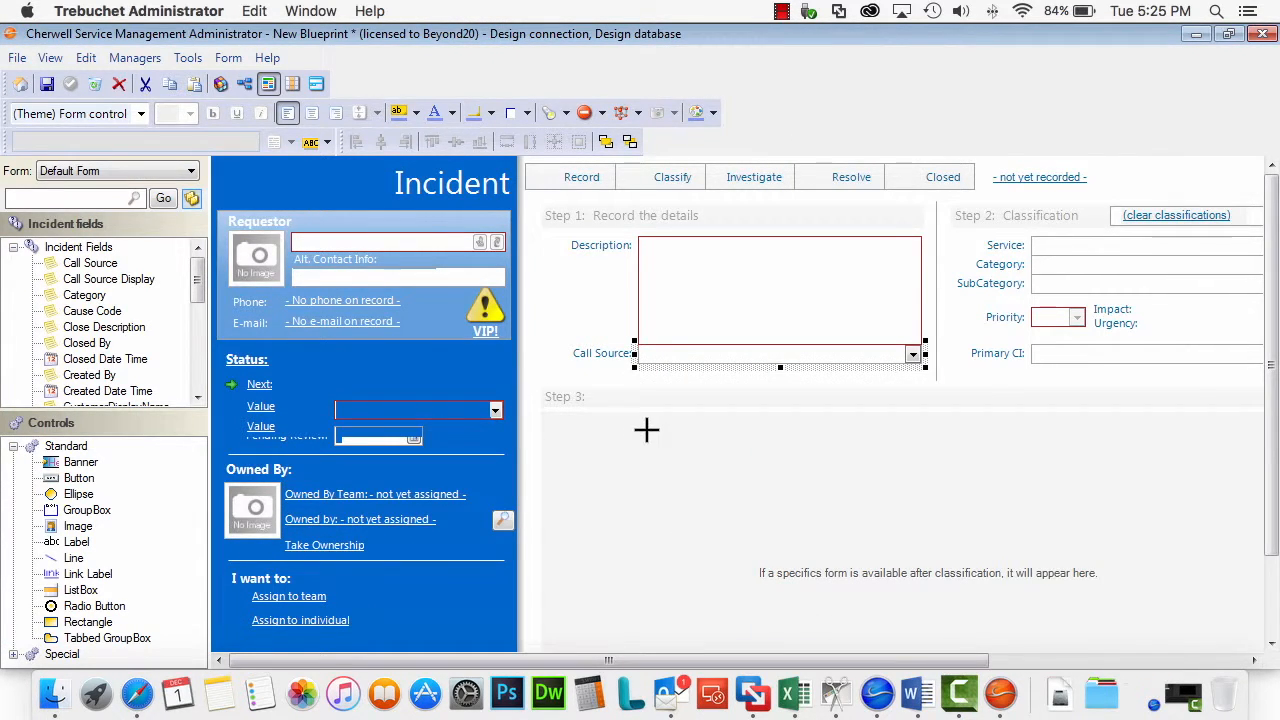
# Delete the original Call Source drop-down from the Incident form, keeping its label
pyautogui.rightClick(668, 353)
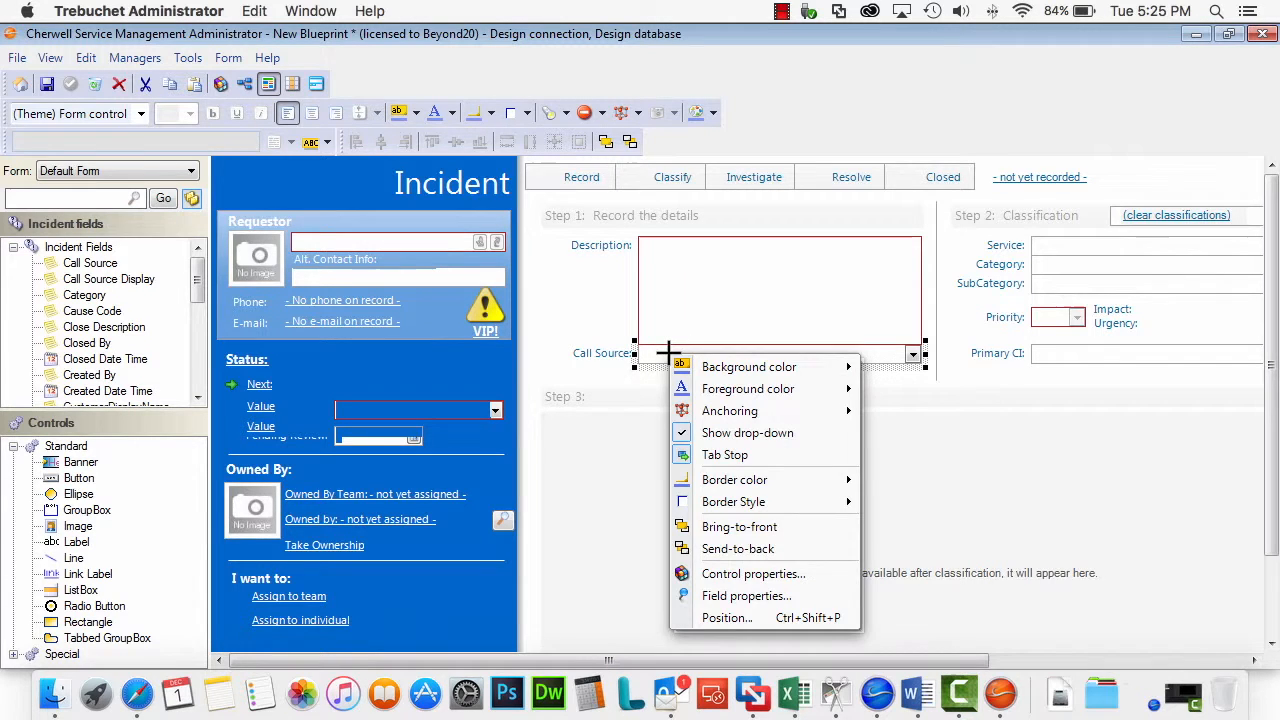
pyautogui.click(655, 353)
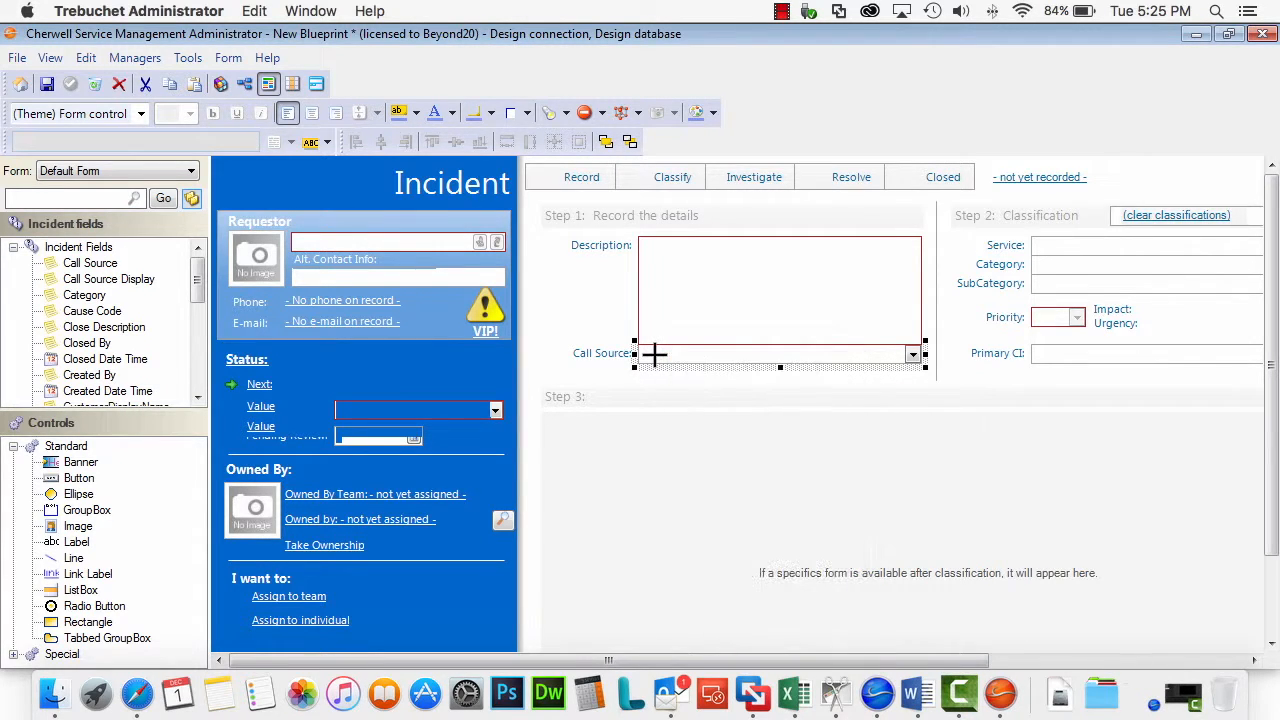
pyautogui.click(119, 86)
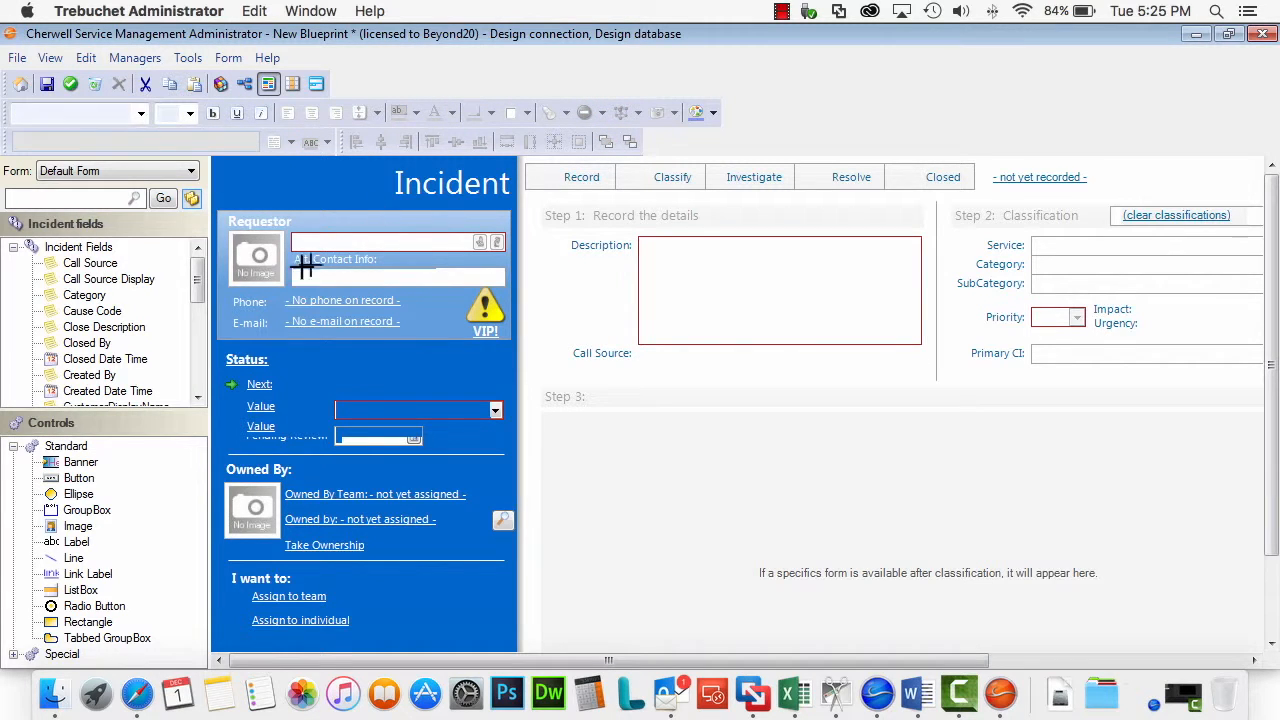
# Place the Call Source Display field beneath the Description box on the form and delete the label that comes with it
pyautogui.moveTo(140, 280); pyautogui.dragTo(560, 357)
pyautogui.click(578, 318)
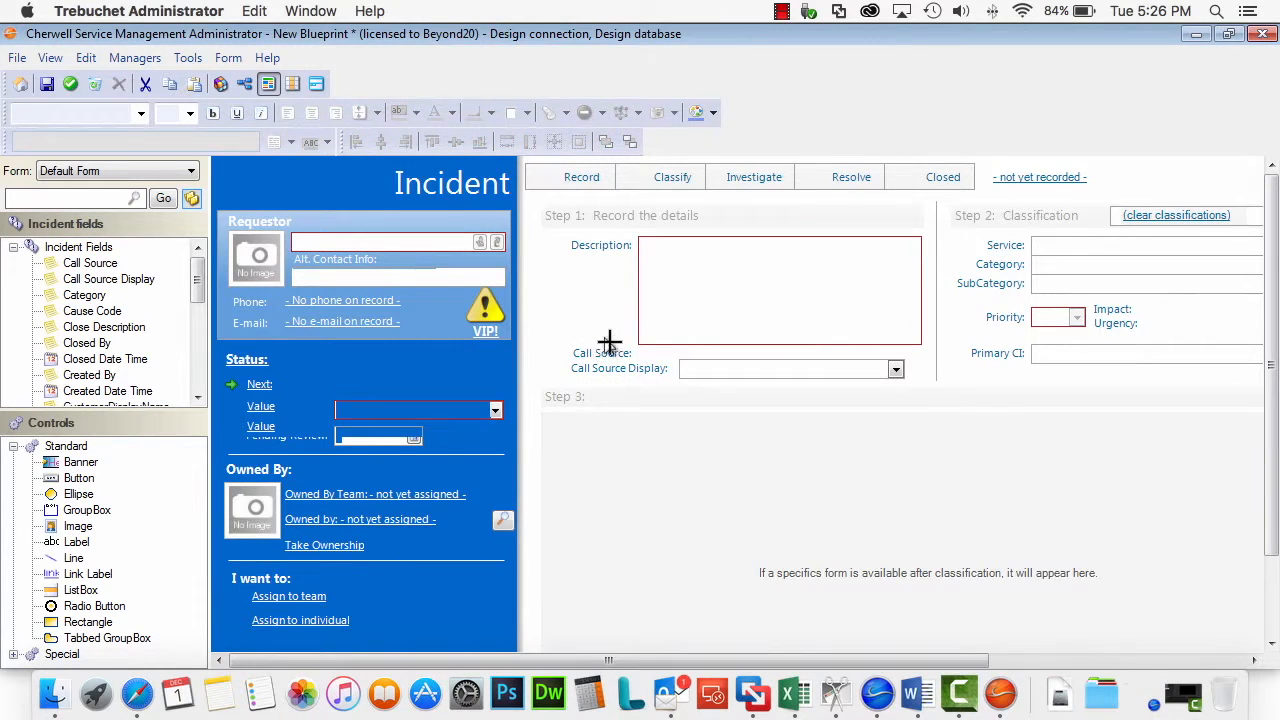
pyautogui.click(632, 371)
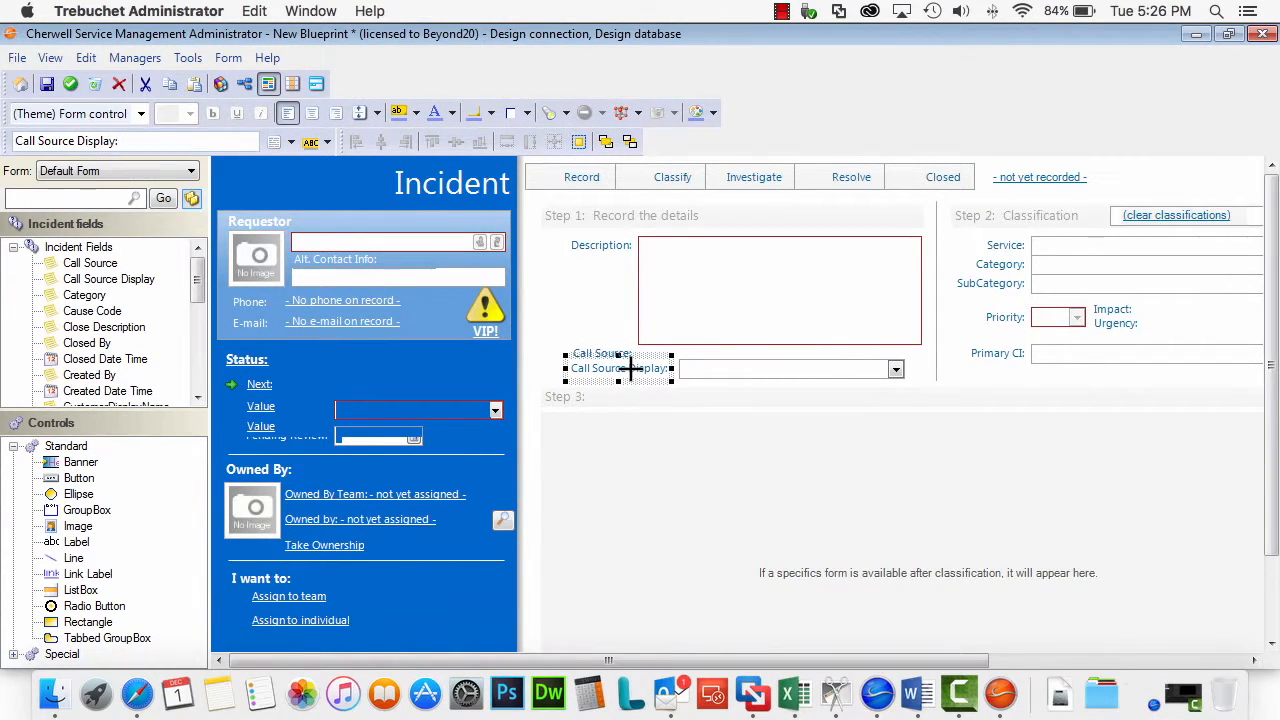
pyautogui.click(97, 85)
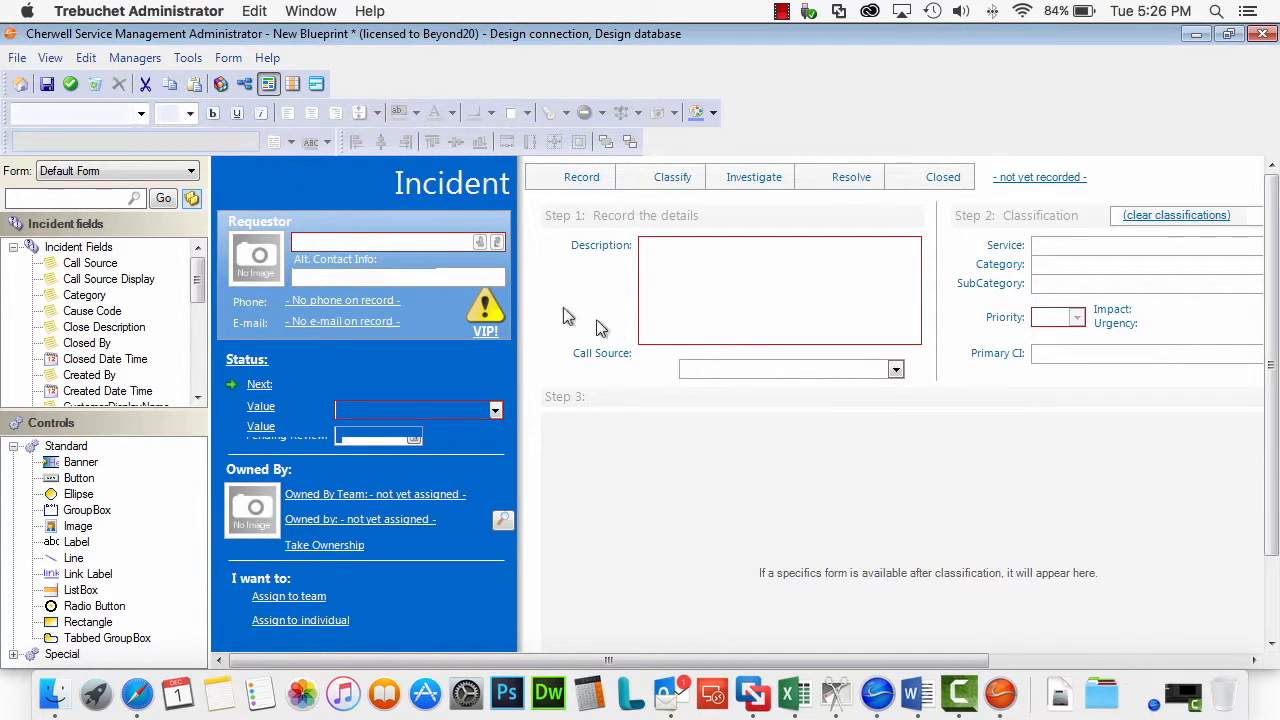
# Align the Call Source Display drop-down's left edge with the Description box and match its width
pyautogui.click(731, 369)
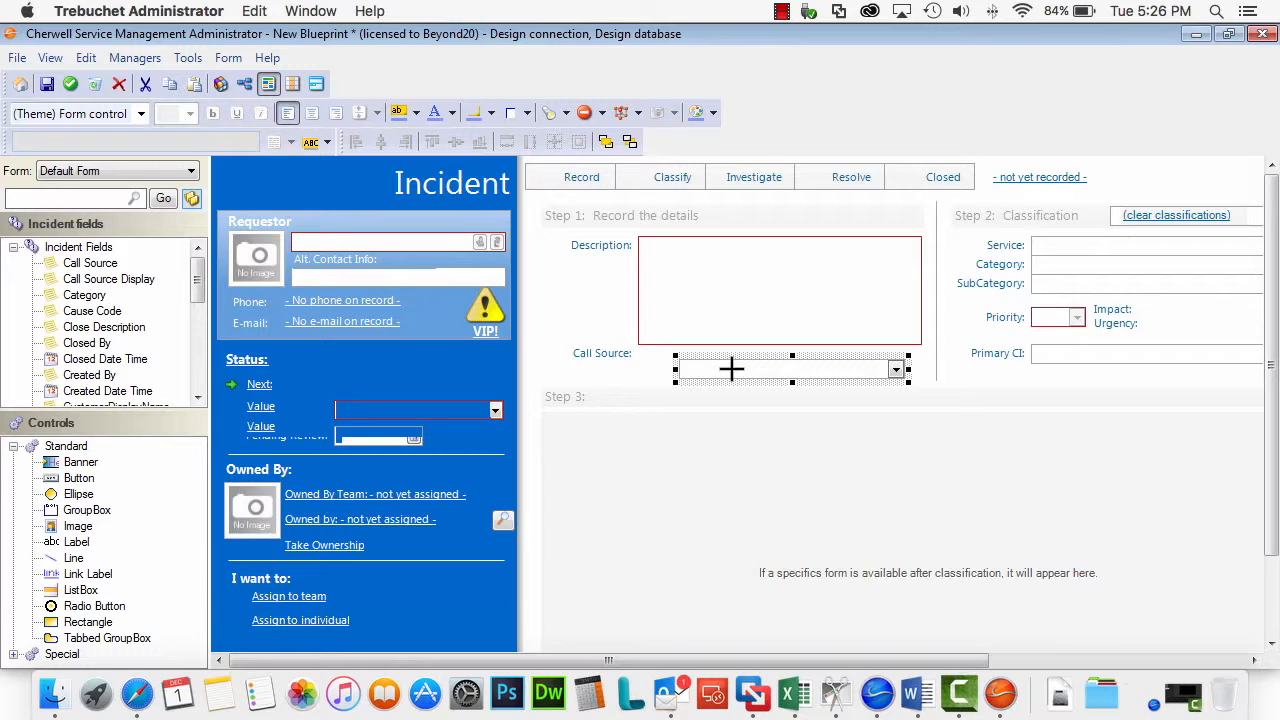
pyautogui.keyDown('ctrl'); pyautogui.click(697, 314); pyautogui.keyUp('ctrl')
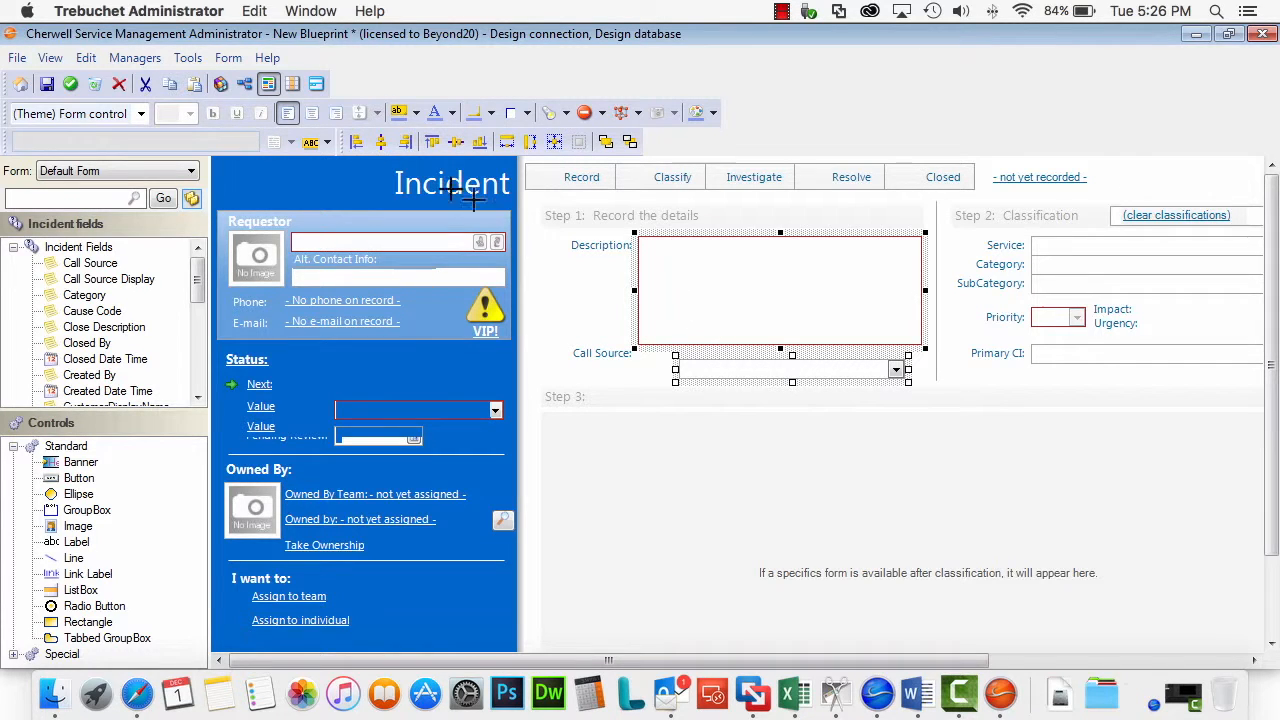
pyautogui.click(356, 142)
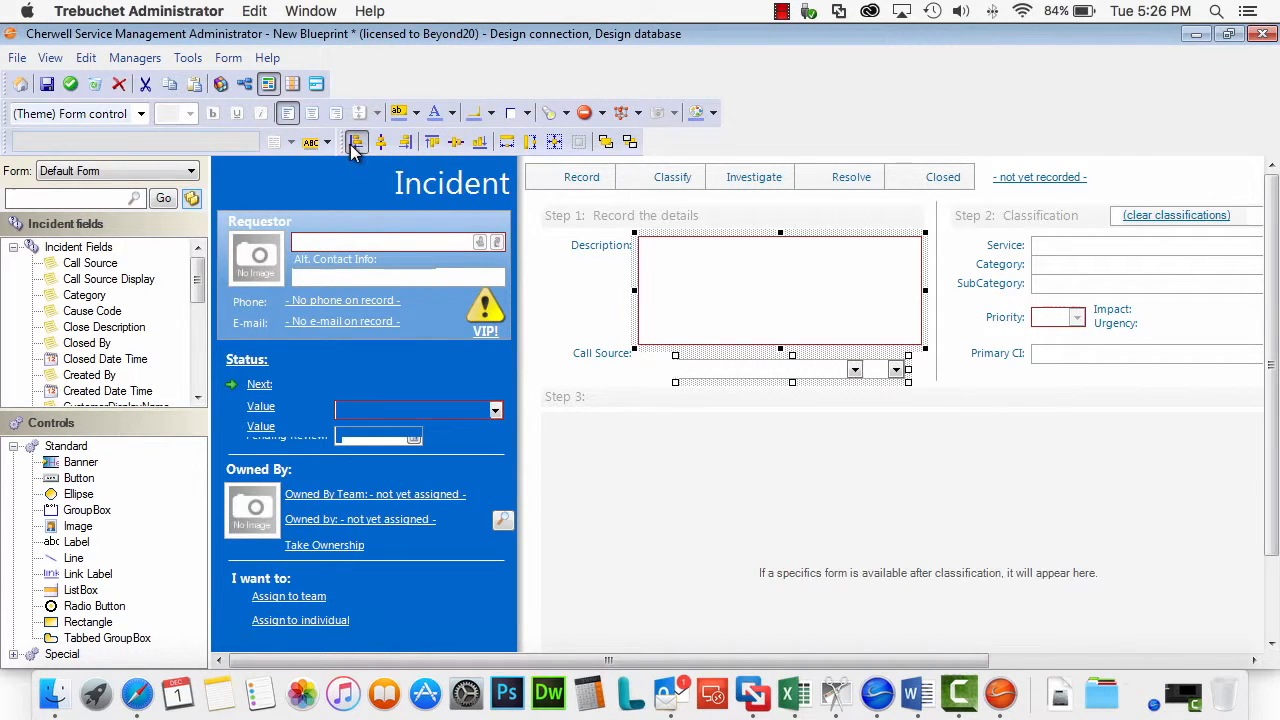
pyautogui.click(506, 141)
# Align the Call Source Display drop-down vertically to the middle of the Call Source label
pyautogui.keyDown('ctrl'); pyautogui.click(738, 295); pyautogui.keyUp('ctrl')
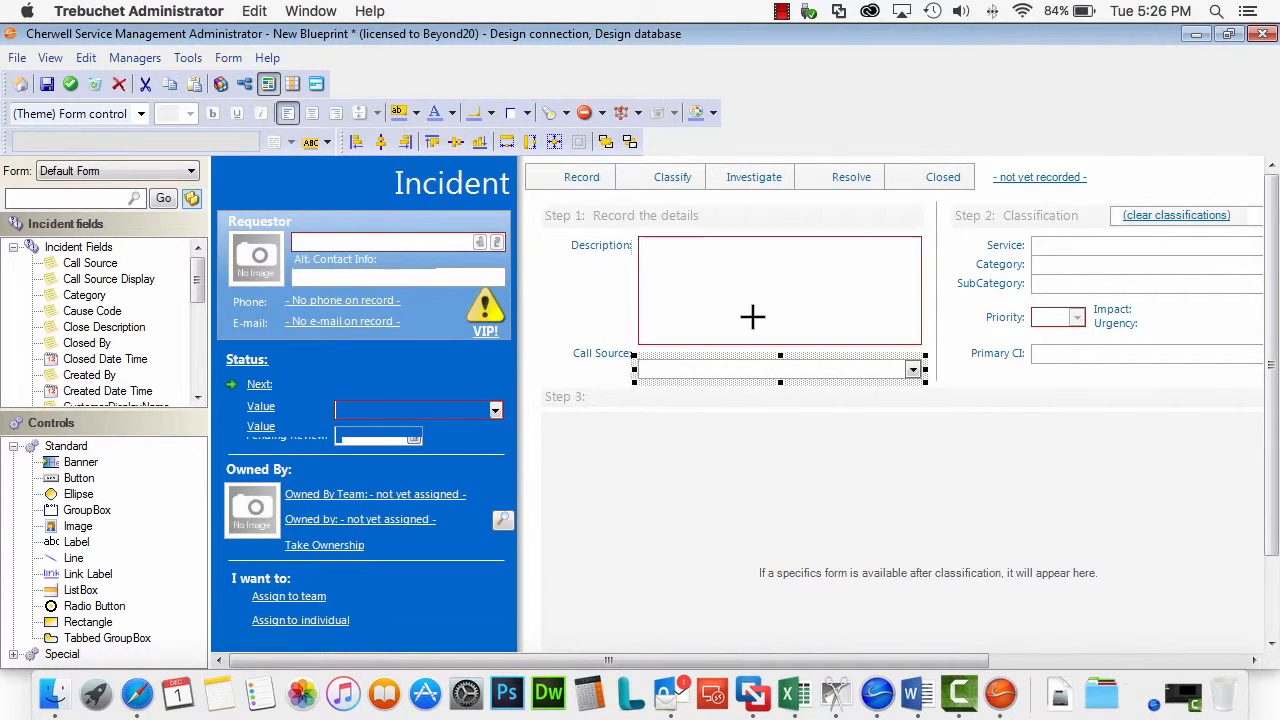
pyautogui.keyDown('ctrl'); pyautogui.click(621, 349); pyautogui.keyUp('ctrl')
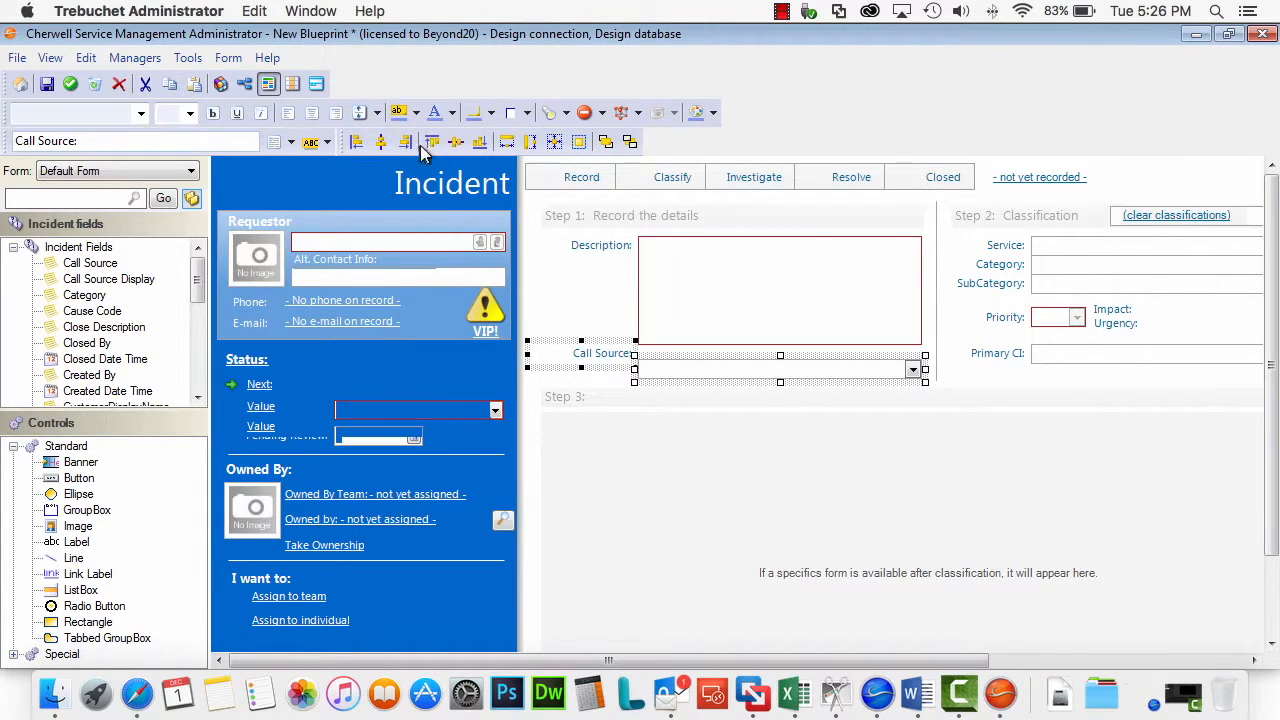
pyautogui.click(453, 141)
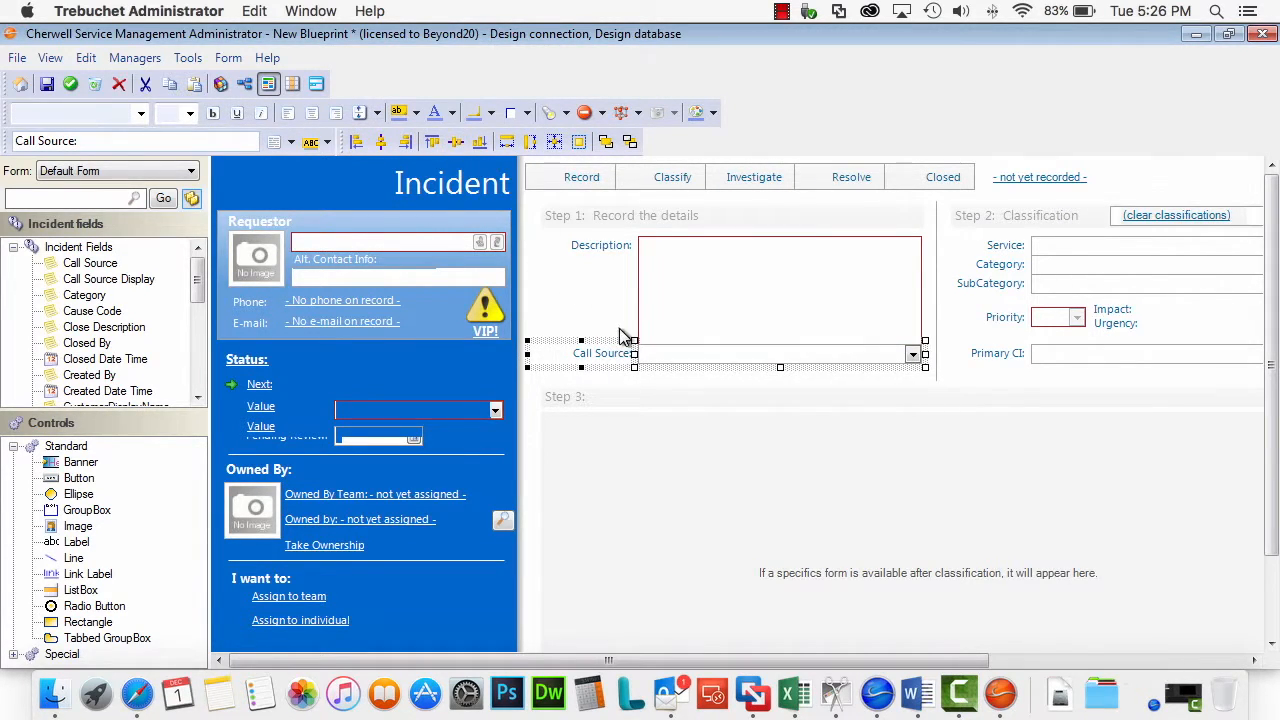
# Move the Call Source label and its drop-down together slightly down, clear of the Description box
pyautogui.click(662, 354)
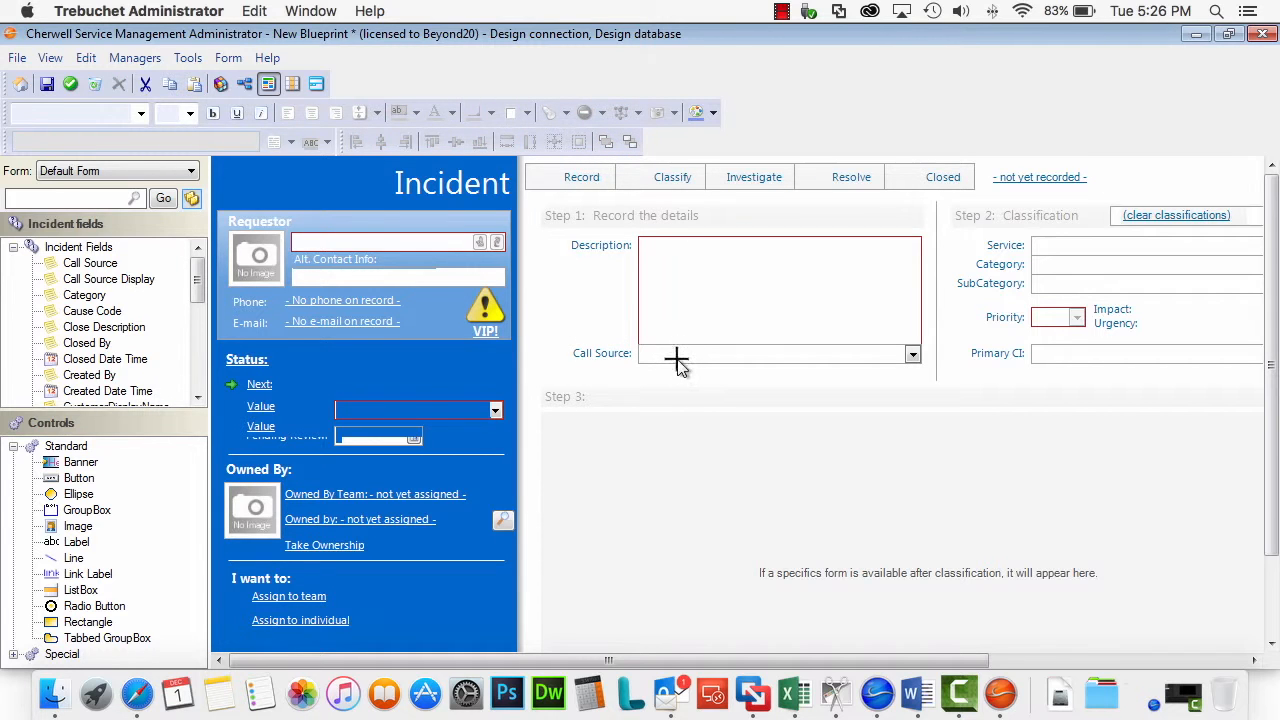
pyautogui.keyDown('ctrl'); pyautogui.click(614, 350); pyautogui.keyUp('ctrl')
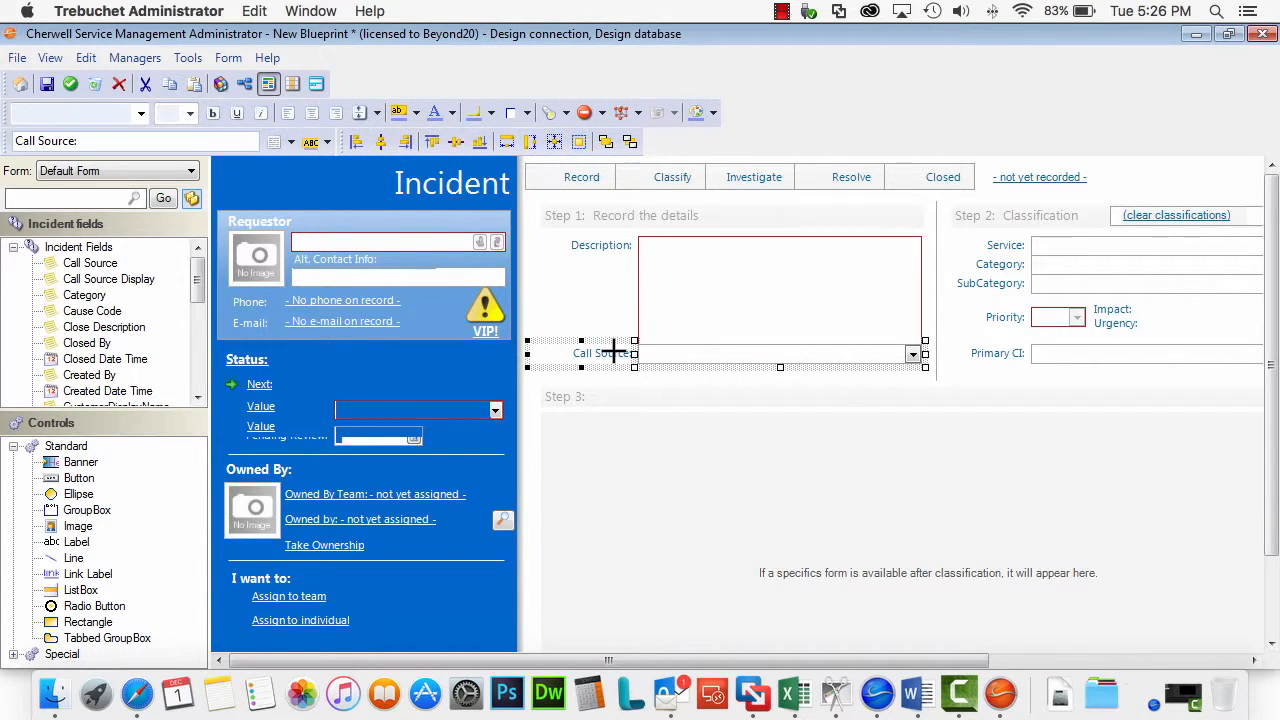
pyautogui.moveTo(614, 350); pyautogui.dragTo(614, 354)
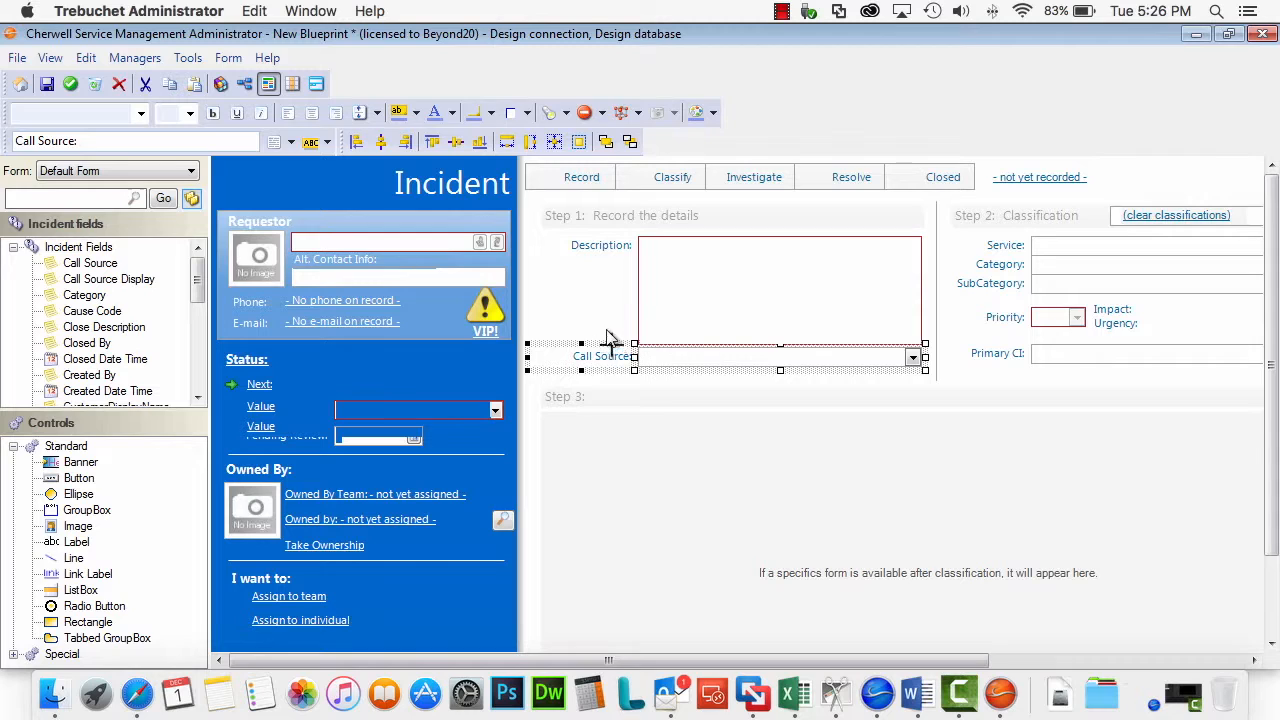
pyautogui.click(599, 302)
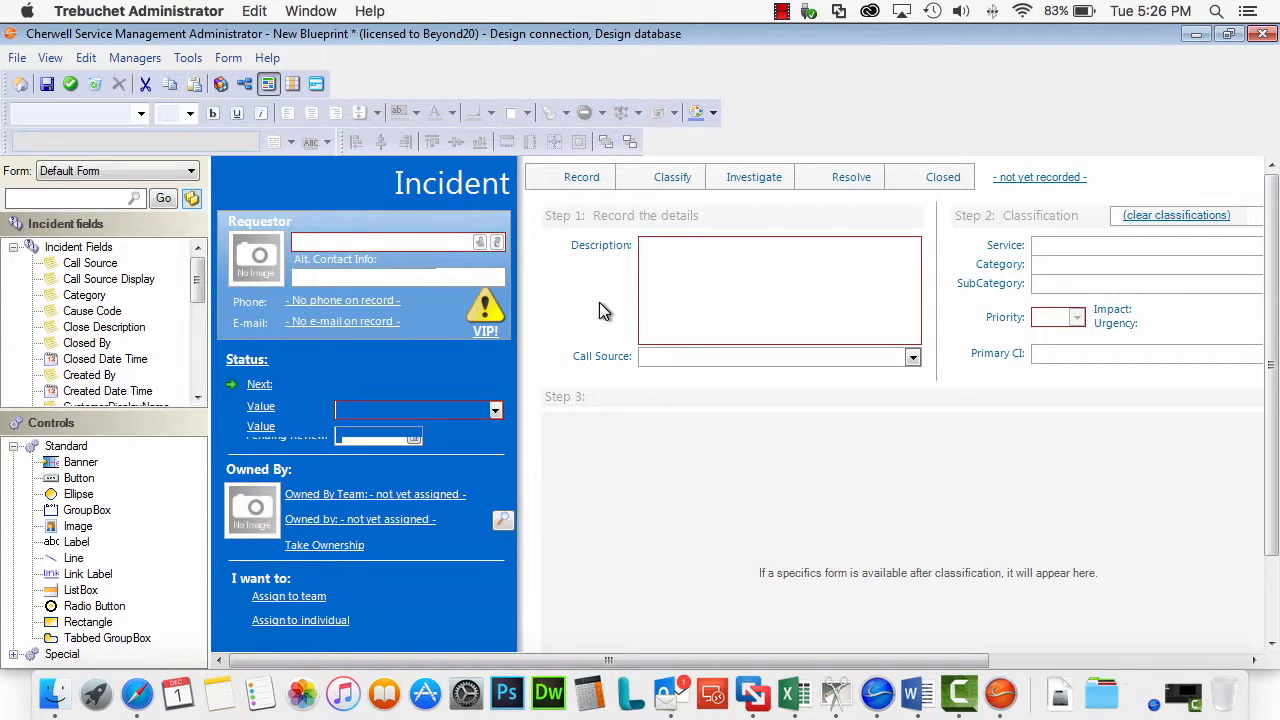